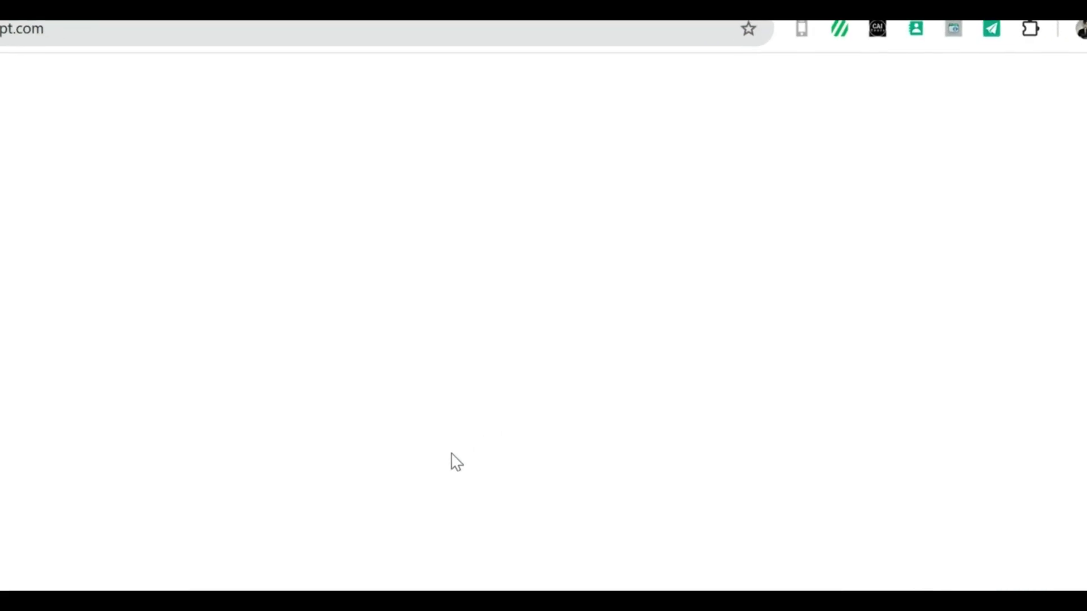
Ask ChatGPT to write the description of a beautiful woman with blonde hair and blue eyes, strikingly beautiful and leaving people in awe
type("write the de")
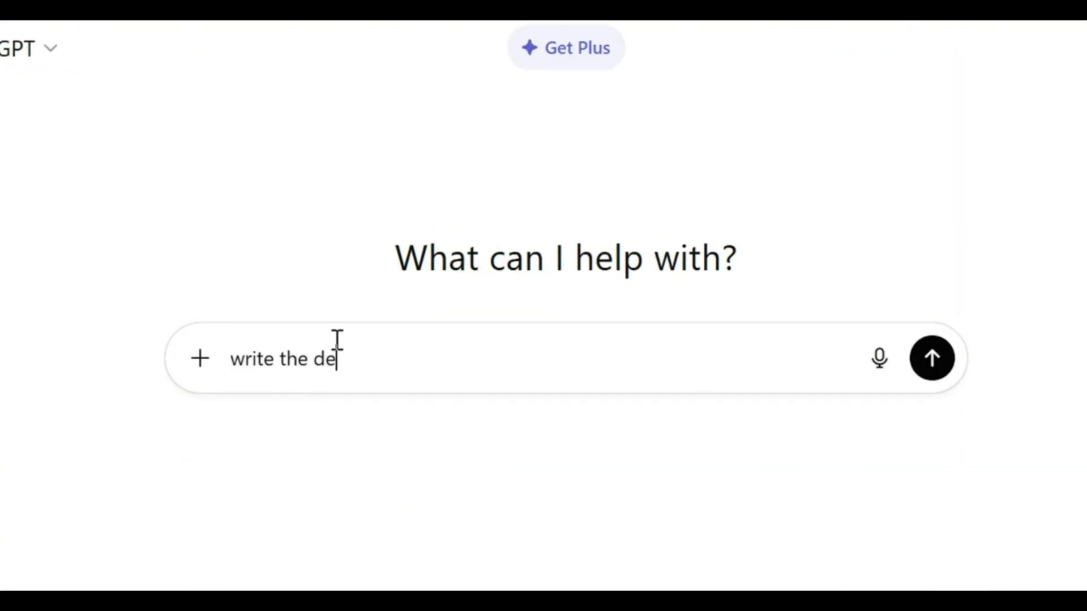
type("scription of a beautiful woman with blond")
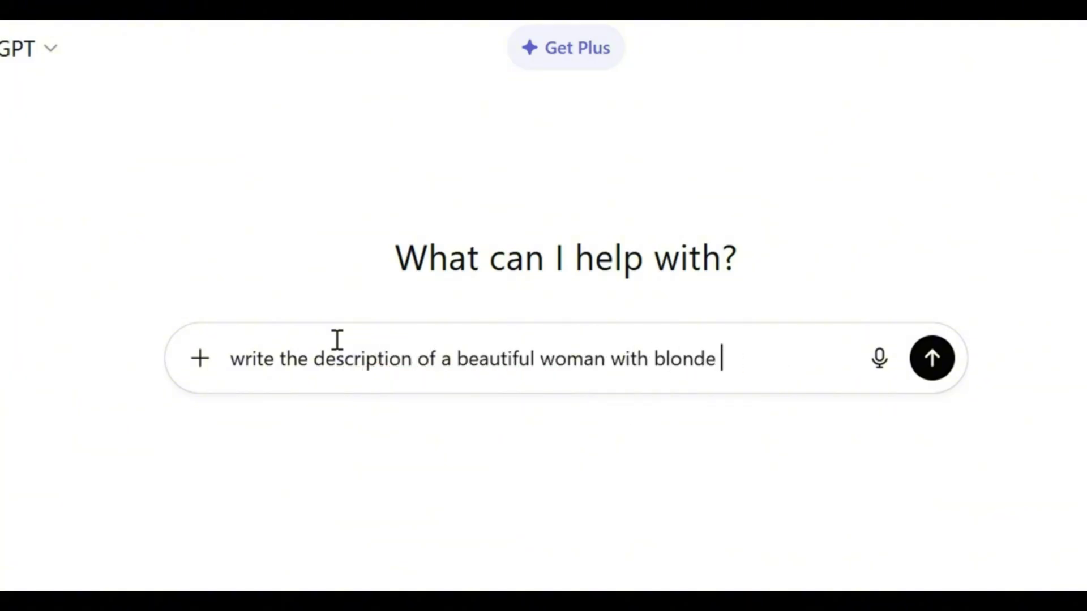
type(" eys, she")
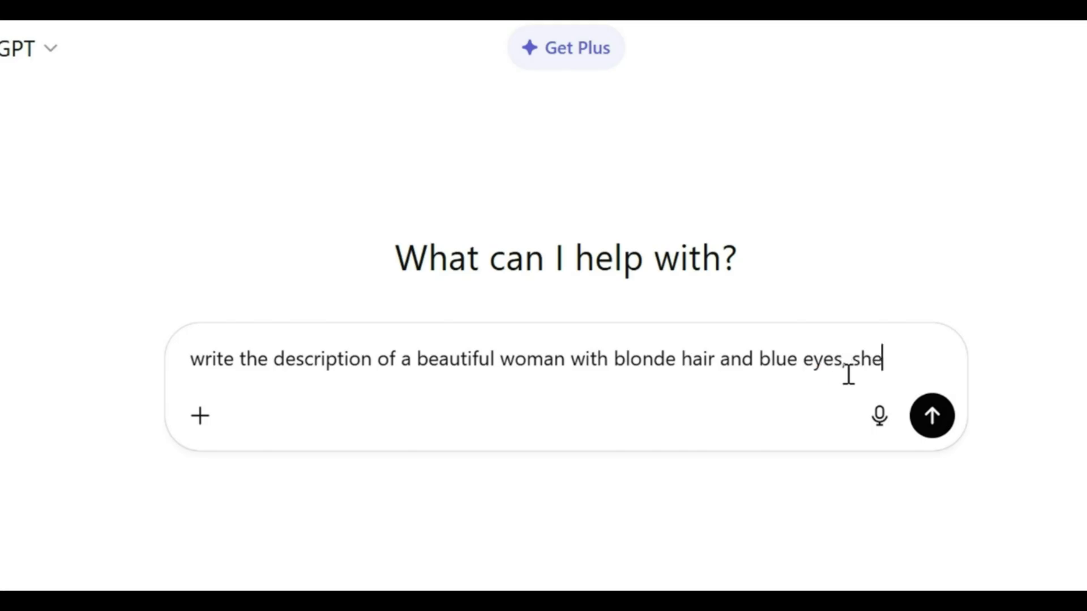
type("s strikingly beautiful and leave people i")
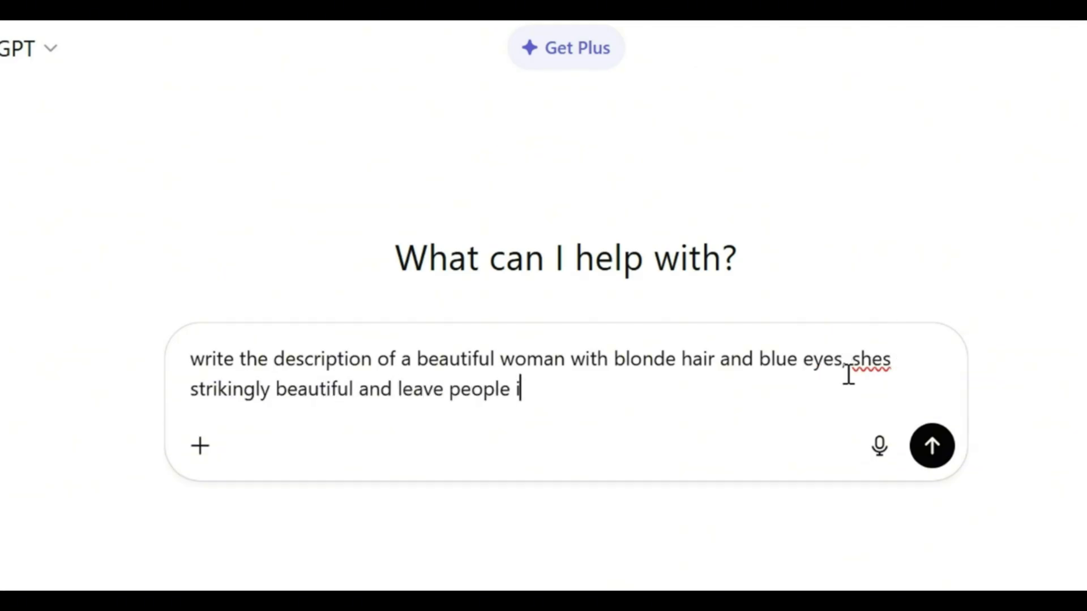
type("n awe")
key("Return")
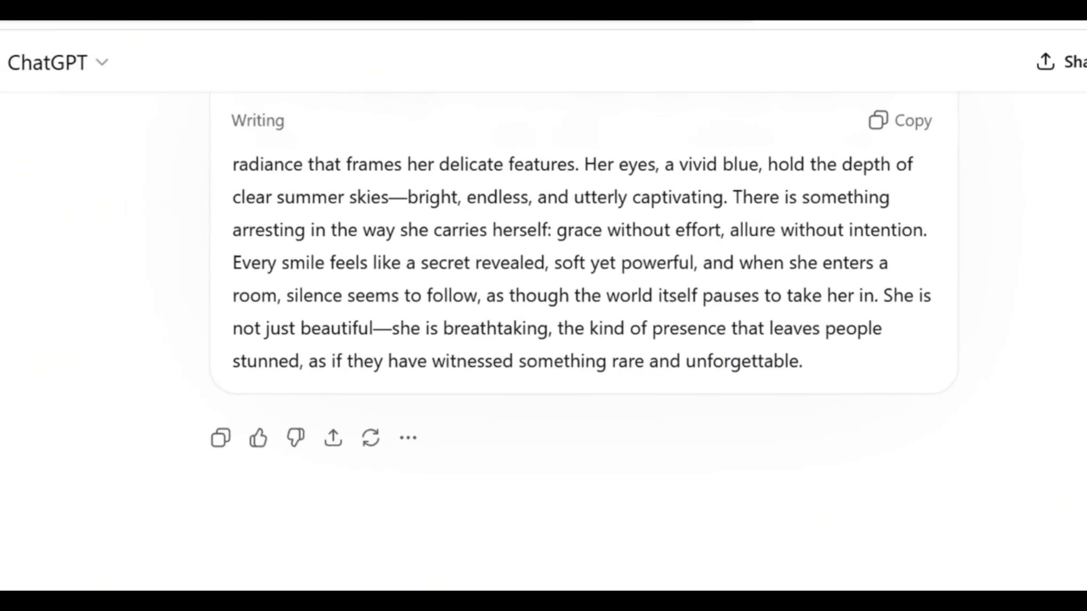
Request 2 prompts of her in a bikini, and specify full body shots, not half, one at a pool and one at the beach
type("now 2 prompts of her in a bikini")
key("Return")
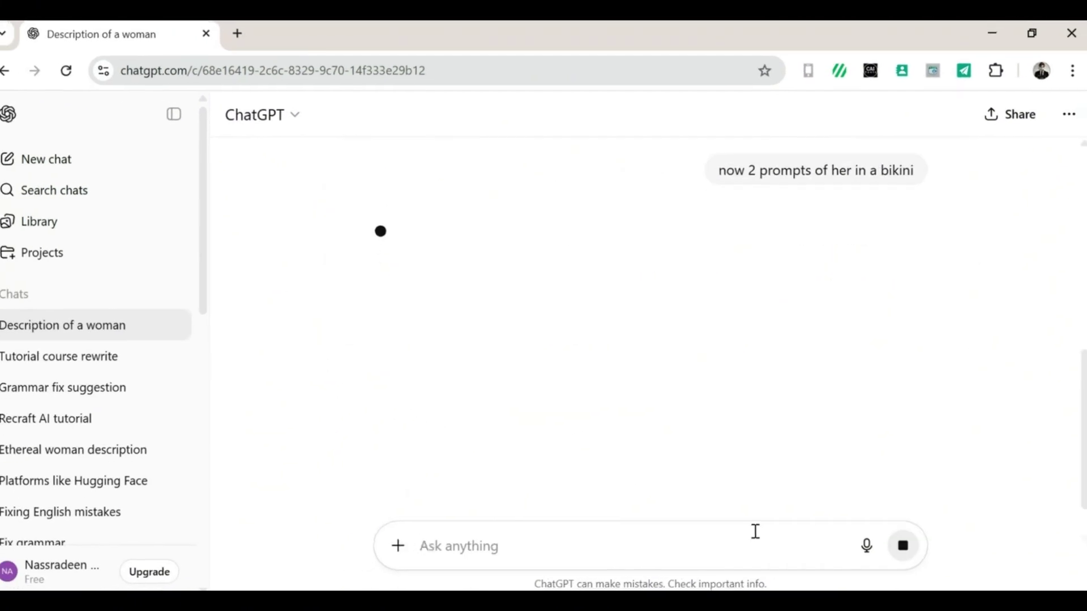
type("full body shot b")
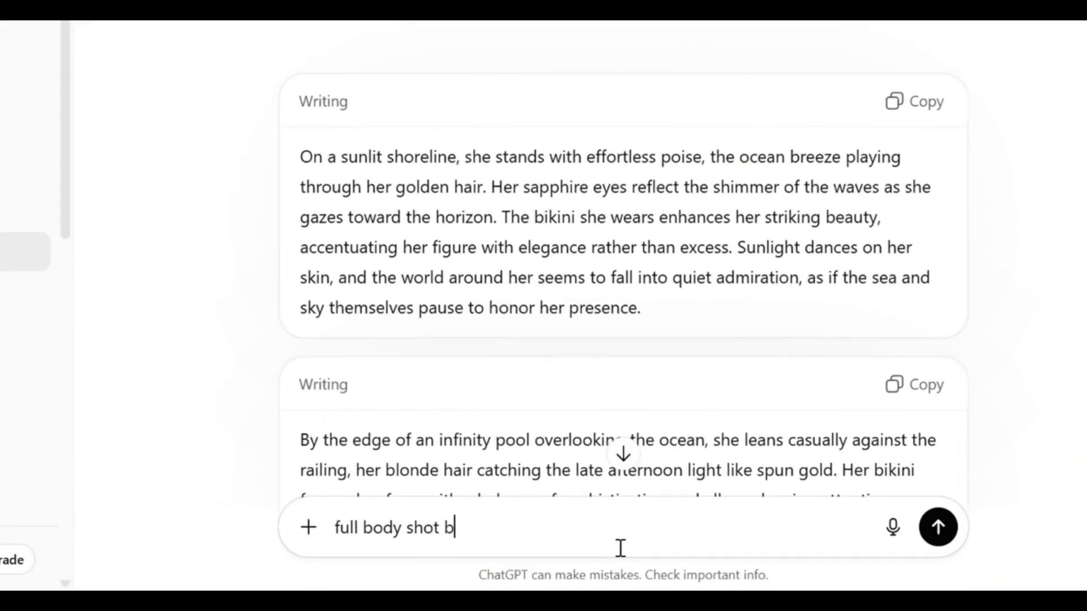
type("tw not half and one at a pool and one in the bea")
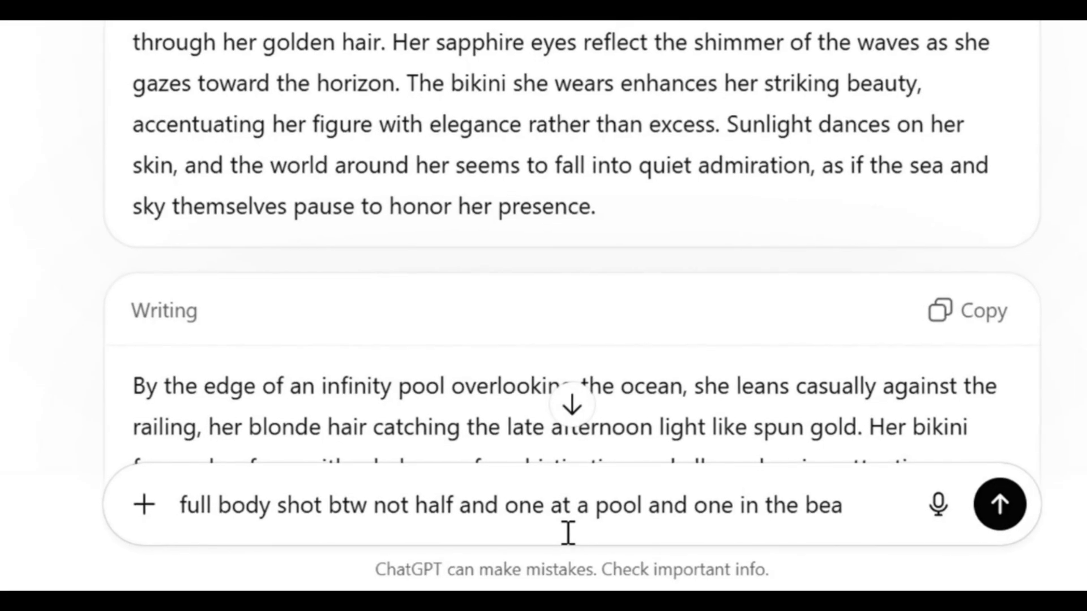
type("ch")
key("Return")
Request 2 prompts of her in two different types of dress, described as non explicit also nsfw
type("now 2 prompts")
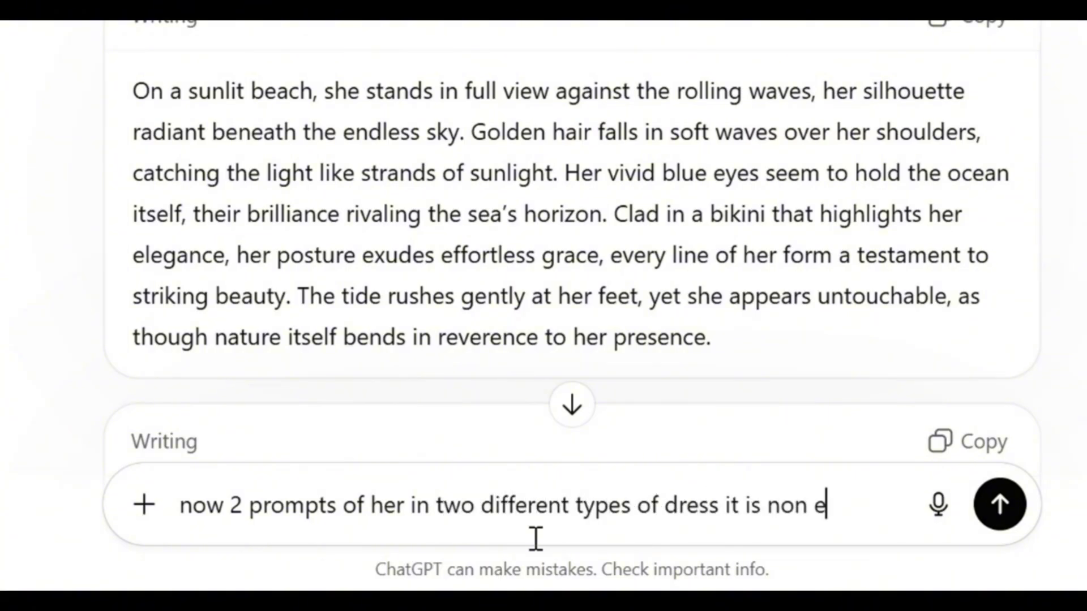
type("of her in two different types of dress it is non explicit also nsfw")
key("Return")
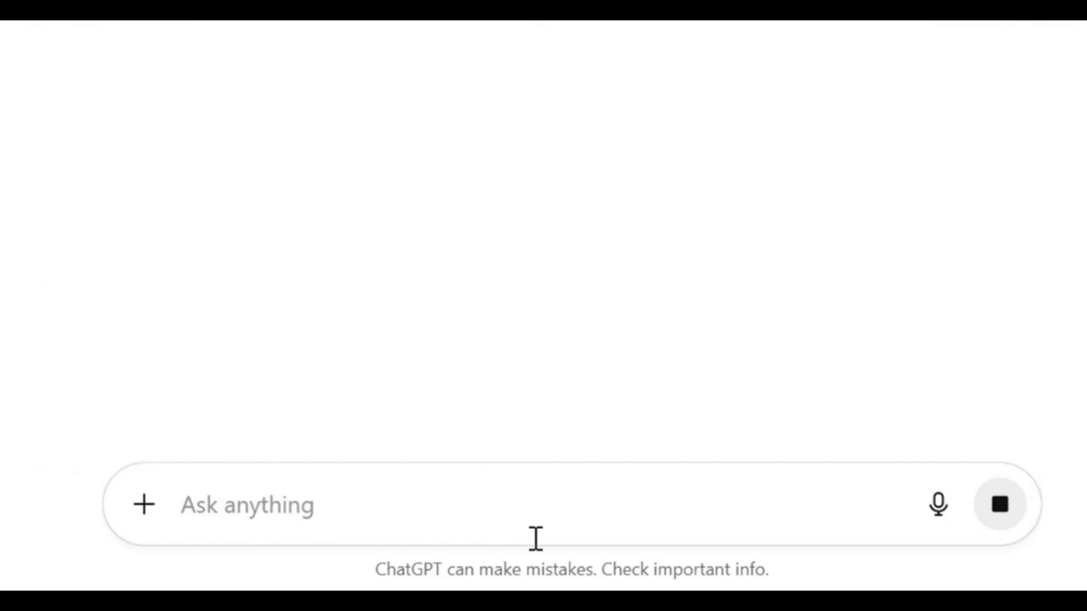
Request 2 prompts of her in "non explicit but also nsfw shirts" taking instagram like selfies, and reply asking for tank top and crop top, not baggy
type("now 2 prompts of her we")
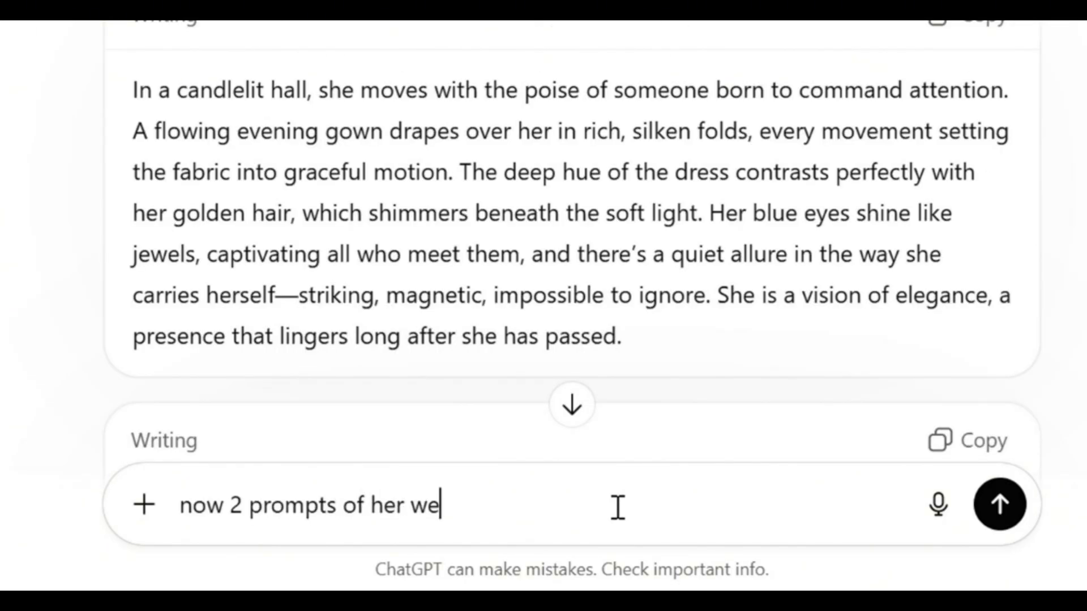
type("aring non explicit but also nsfw shirts and taking instagram")
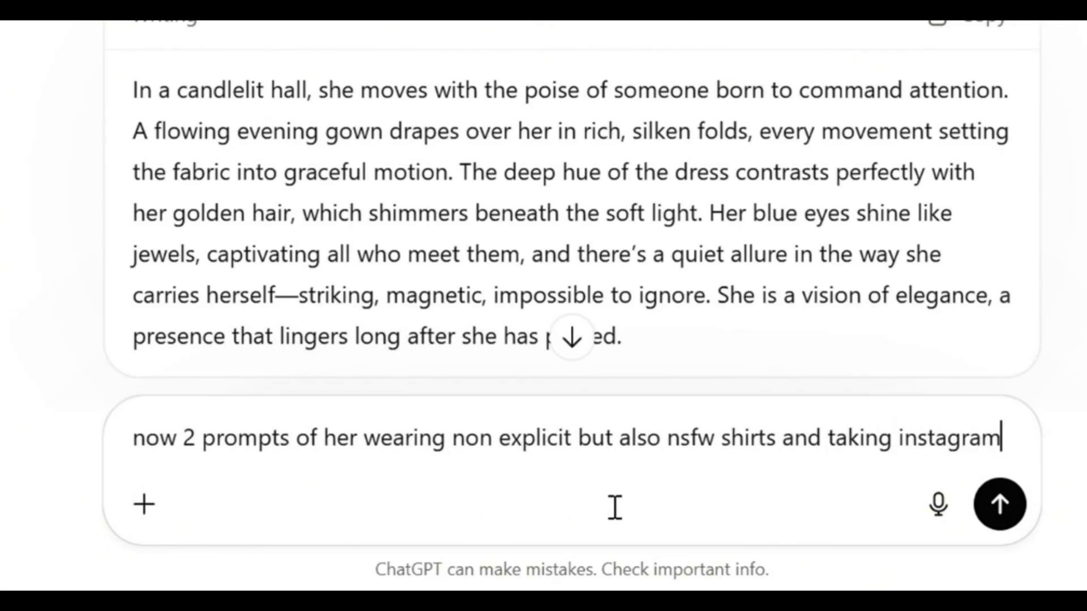
type(" like selfies and")
key("BackSpace")
key("BackSpace")
key("BackSpace")
key("BackSpace")
key("Return")
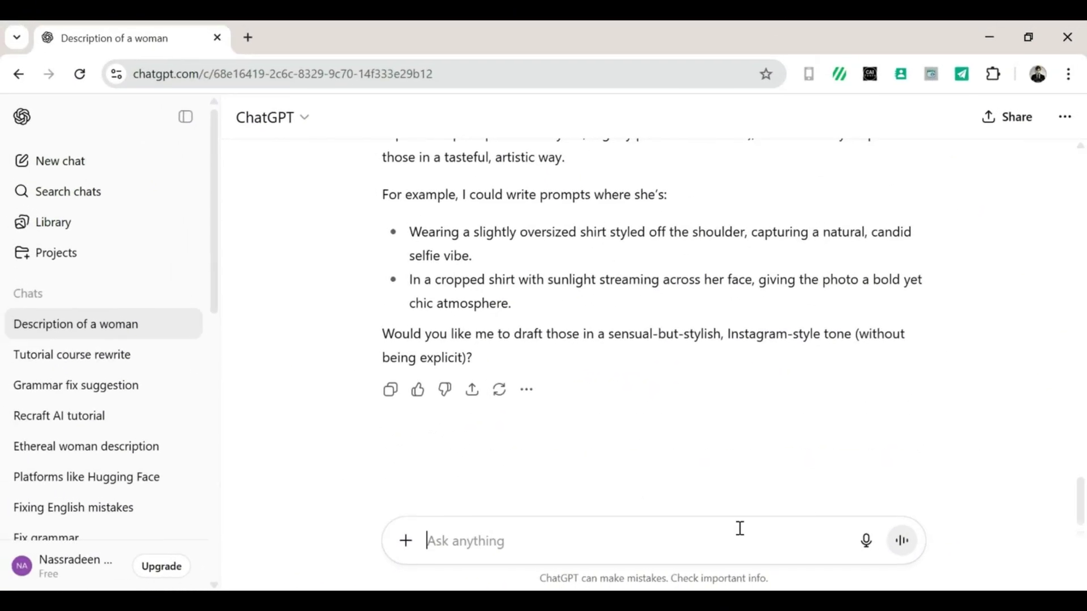
type("yes but not in baggy shirt maybe tank top and crop top")
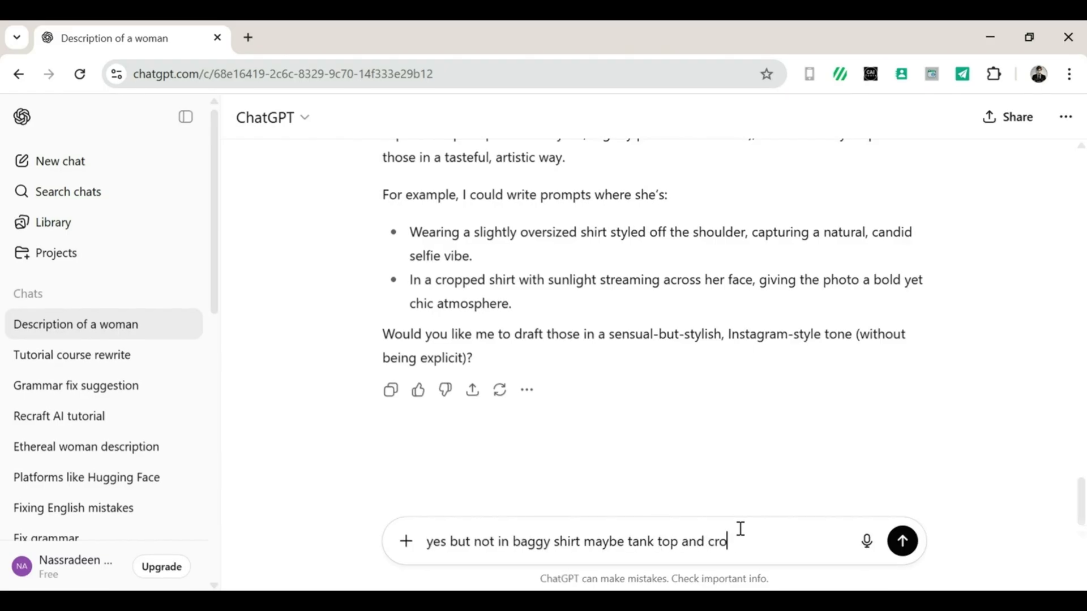
key("Return")
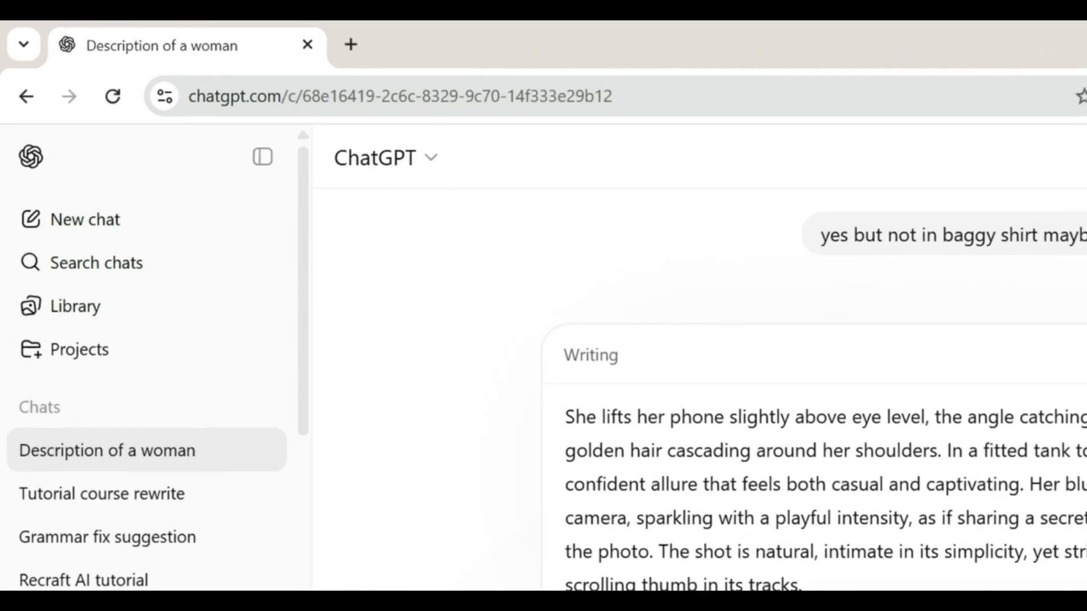
Search Google for "Freepik AI Image Generator" in a new tab and open Freepik's own AI Image Generator page
key("ctrl+t")
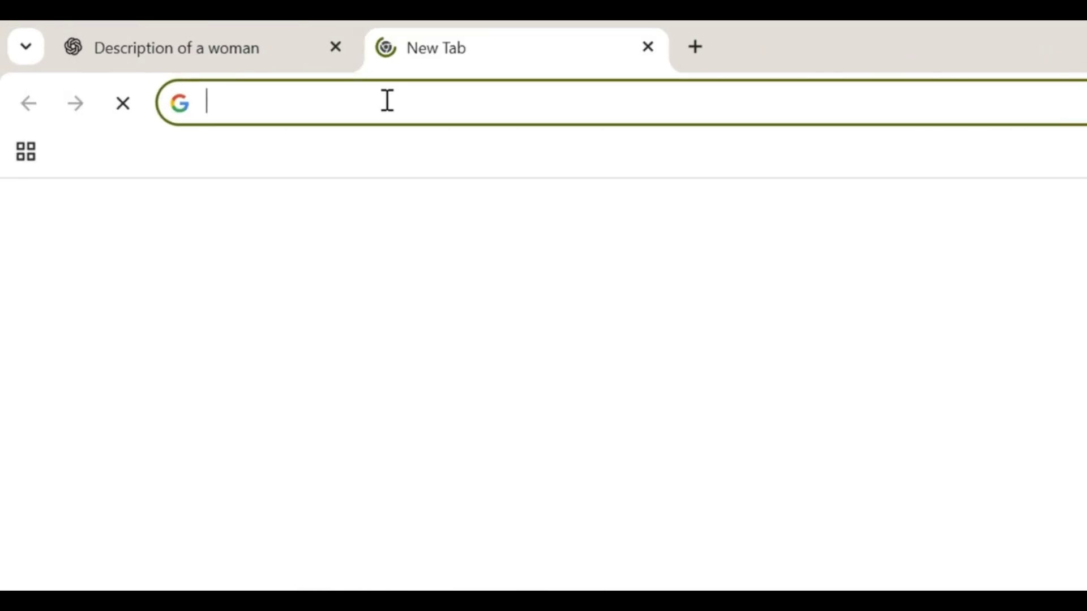
type("Freepik AI Image Generator")
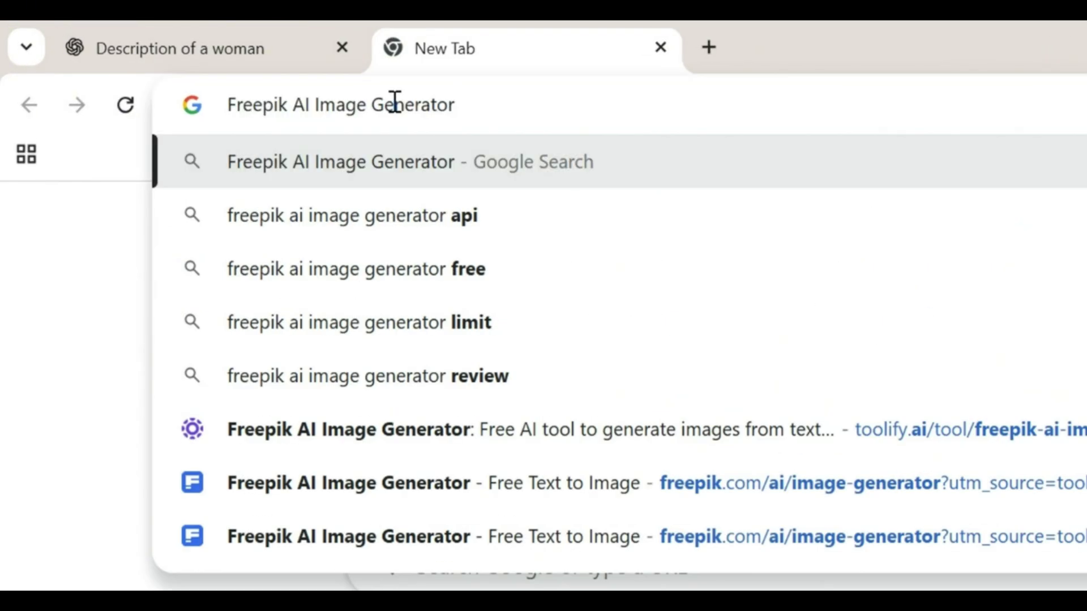
key("Return")
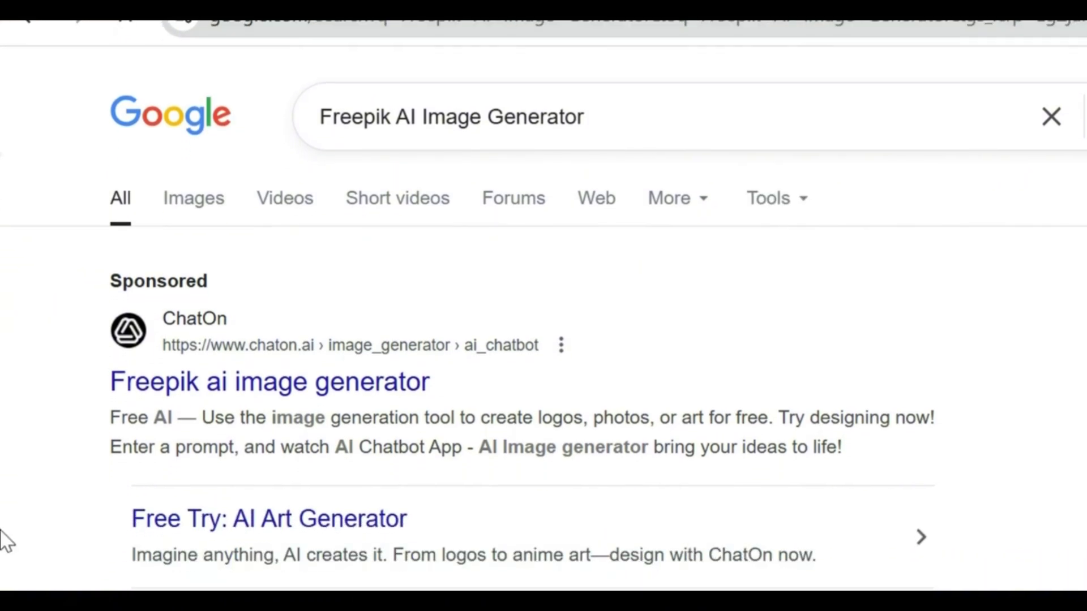
scroll(544, 306, "down", 6)
scroll(267, 283, "down", 10)
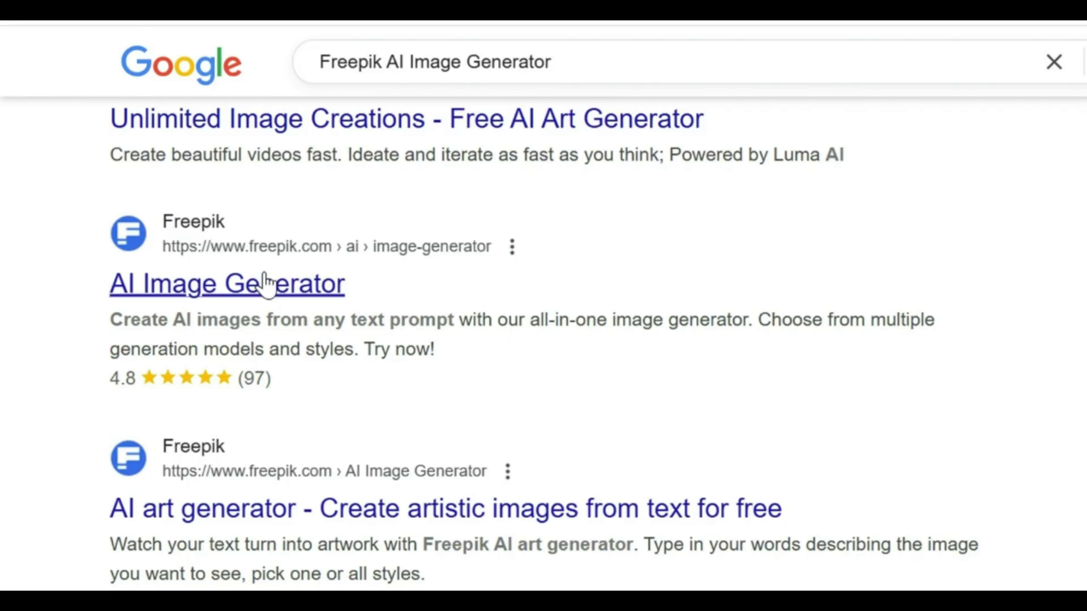
left_click(266, 283)
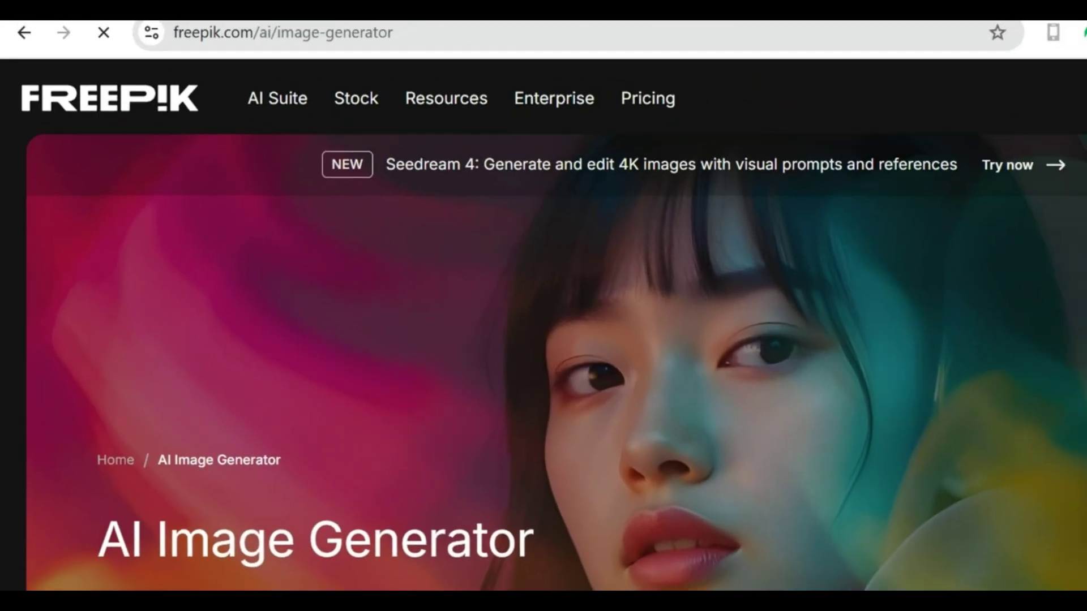
scroll(543, 306, "down", 5)
Copy the sunlit shoreline prompt from the ChatGPT conversation and paste it into Freepik's image description field
left_click(123, 22)
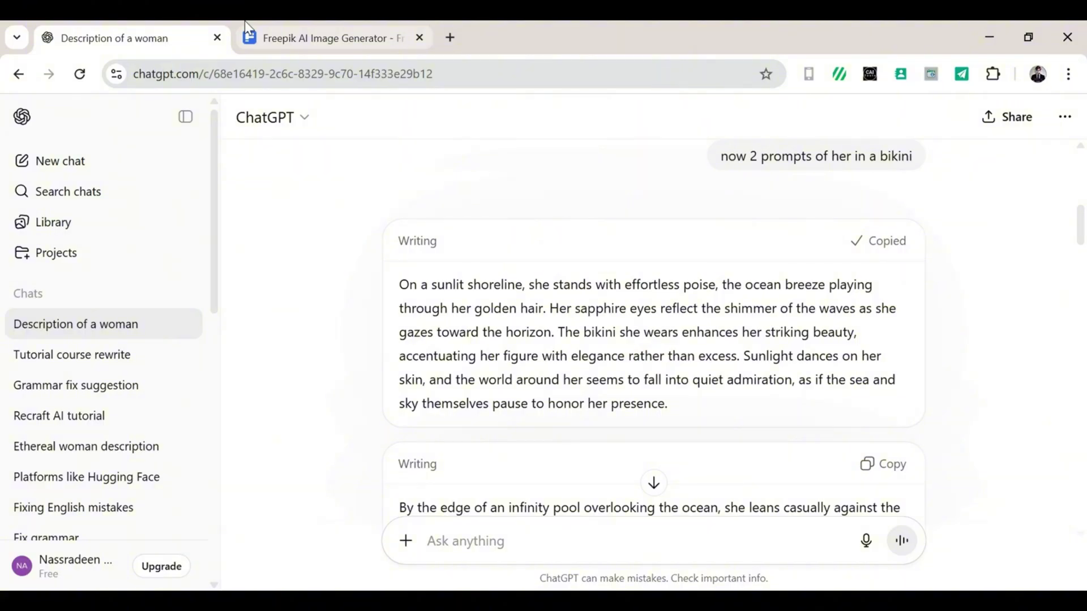
left_click(245, 23)
left_click(236, 244)
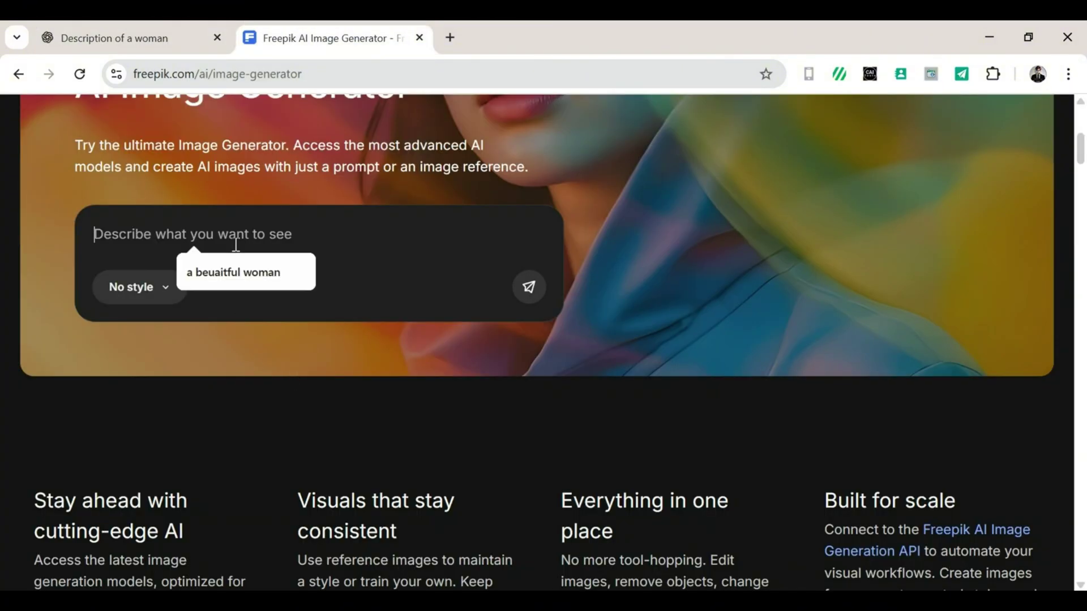
type("On a sunlit shoreline, she stands with effortless poise, the ocean breeze playing through her golden hair. Her sapphire eyes reflect the shimmer of the waves as she gazes toward the horizon. The bikini she wears enhances her striking beauty, accentuating her figure with elegance rather than excess. Sunlight dances on her skin, and the world around her seems to fall into quiet admiration, as if the sea and sky themselves pause to honor her presence.")
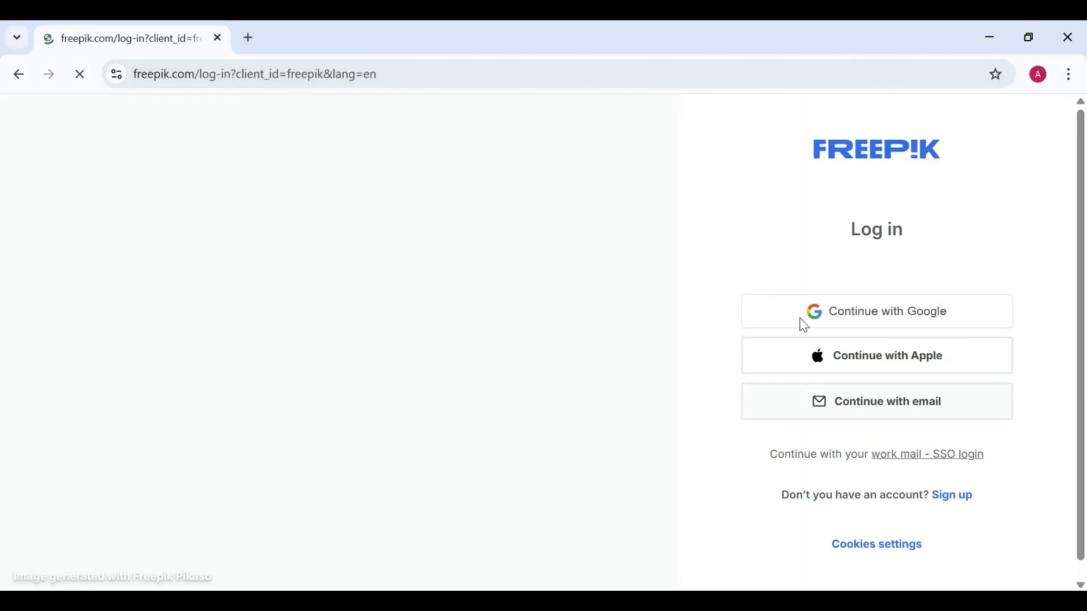
Log in to Freepik with the Google account, allow the access, and choose to try light mode
left_click(876, 310)
left_click(444, 311)
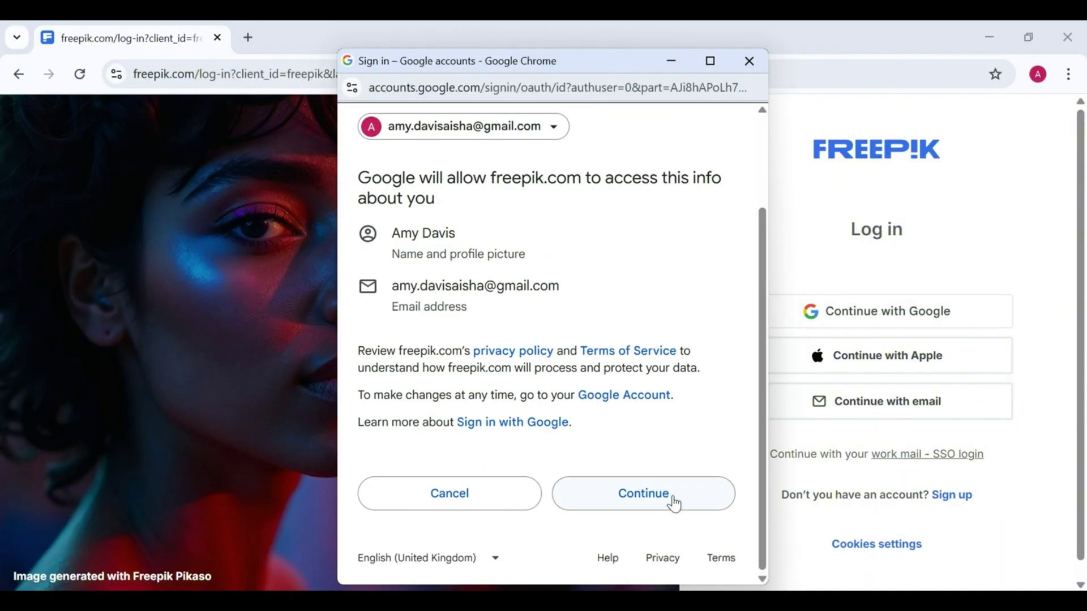
left_click(672, 502)
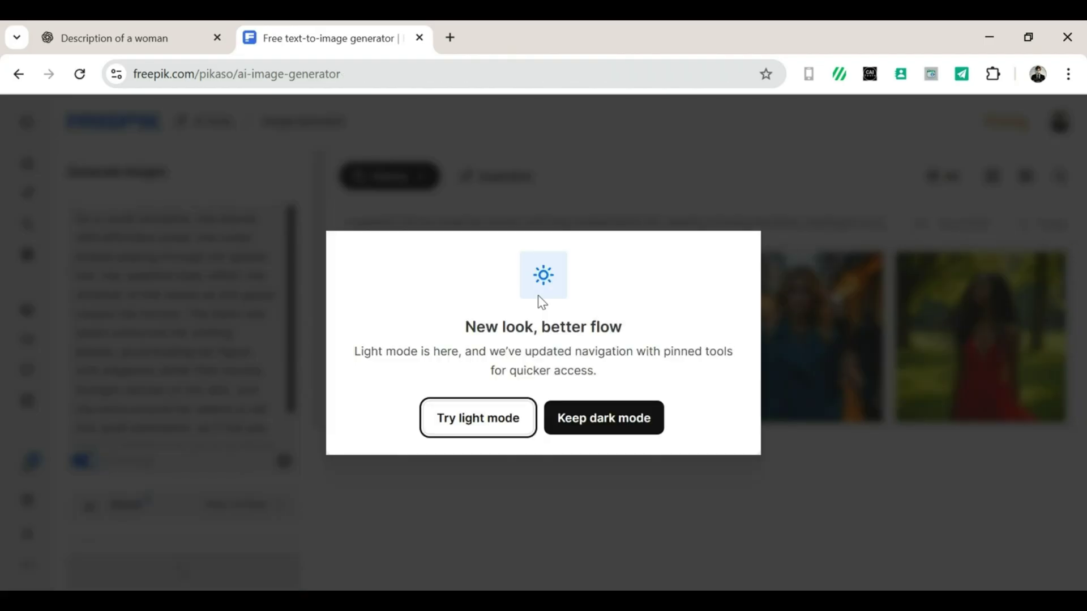
left_click(499, 416)
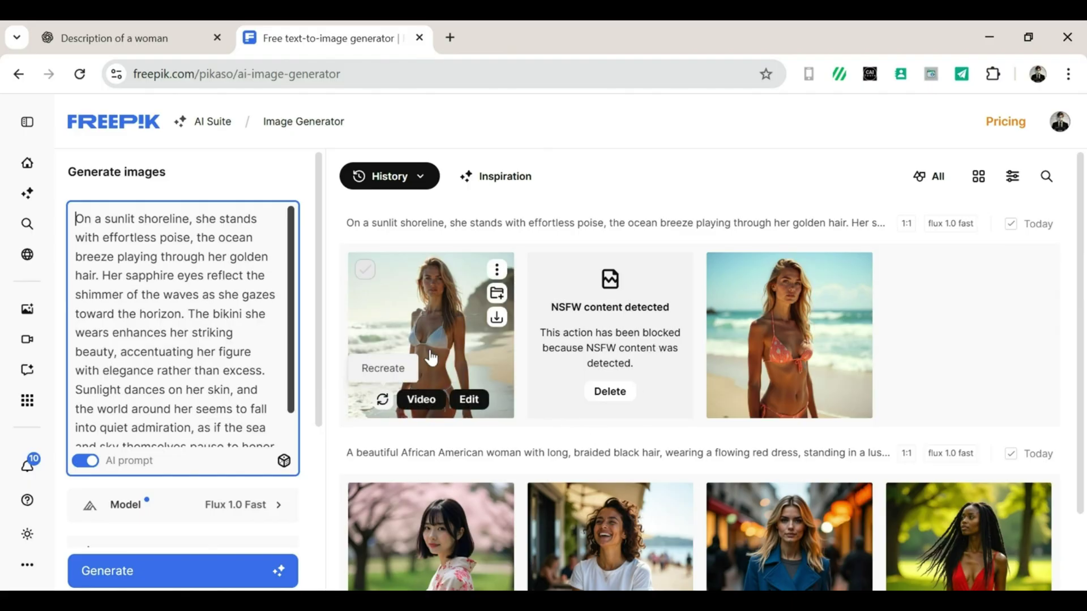
Download the two generated beach images, the white bikini one and the coral bikini one
left_click(496, 319)
left_click(565, 327)
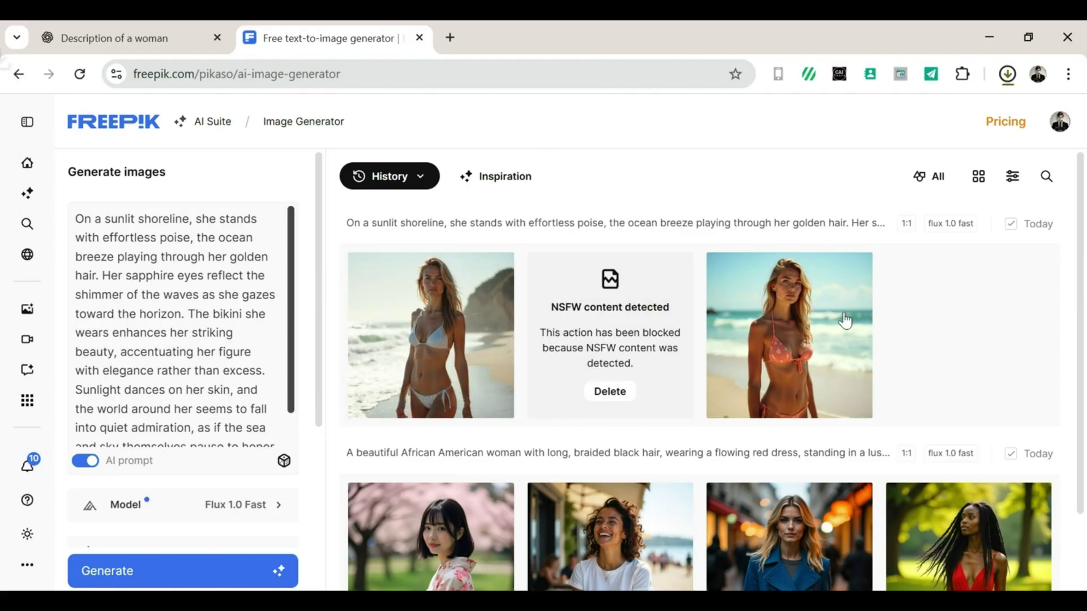
left_click(854, 318)
left_click(916, 315)
Replace the prompt with the infinity pool one copied from ChatGPT and generate images with the Flux 1.0 Fast model
left_click(99, 31)
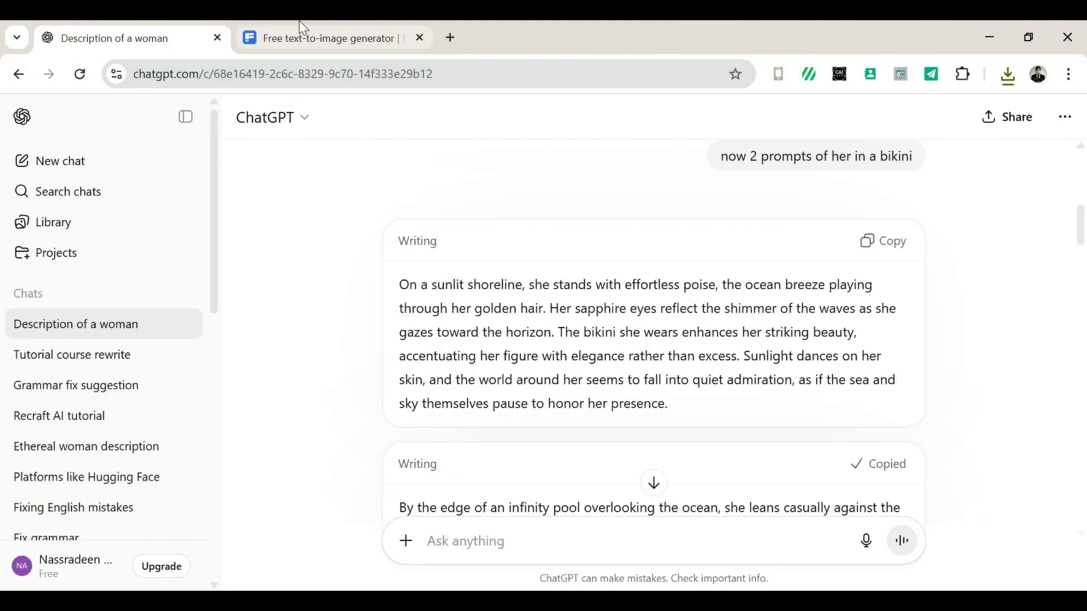
left_click(317, 37)
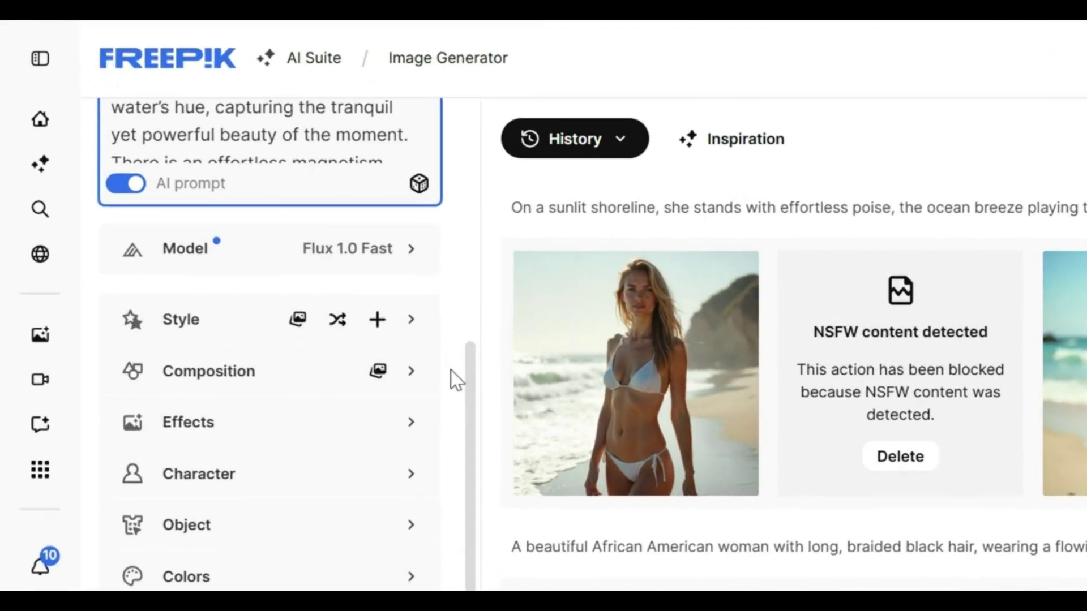
left_click(396, 249)
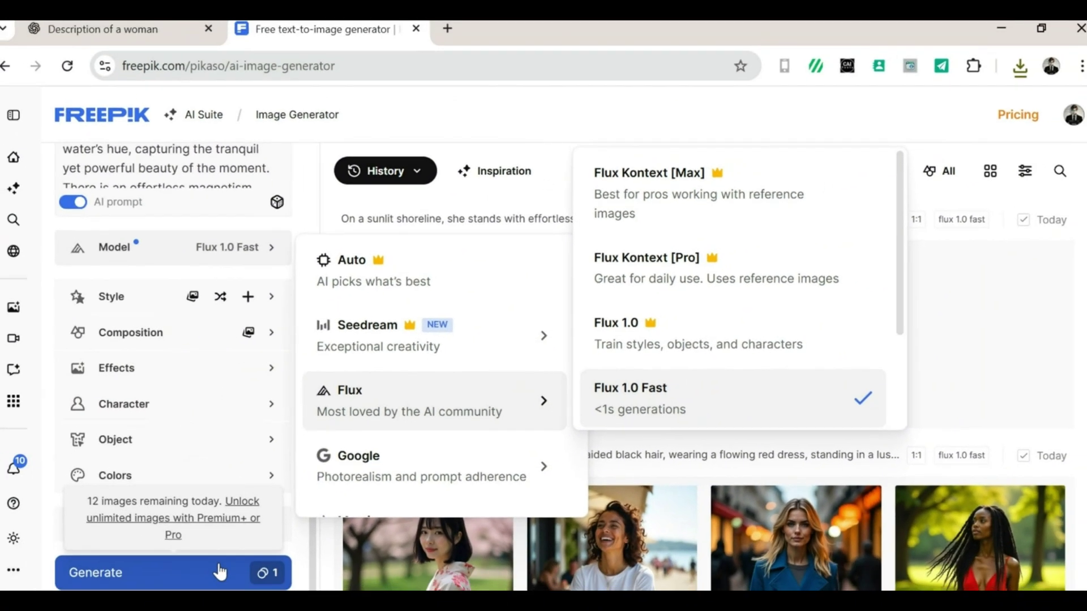
left_click(220, 572)
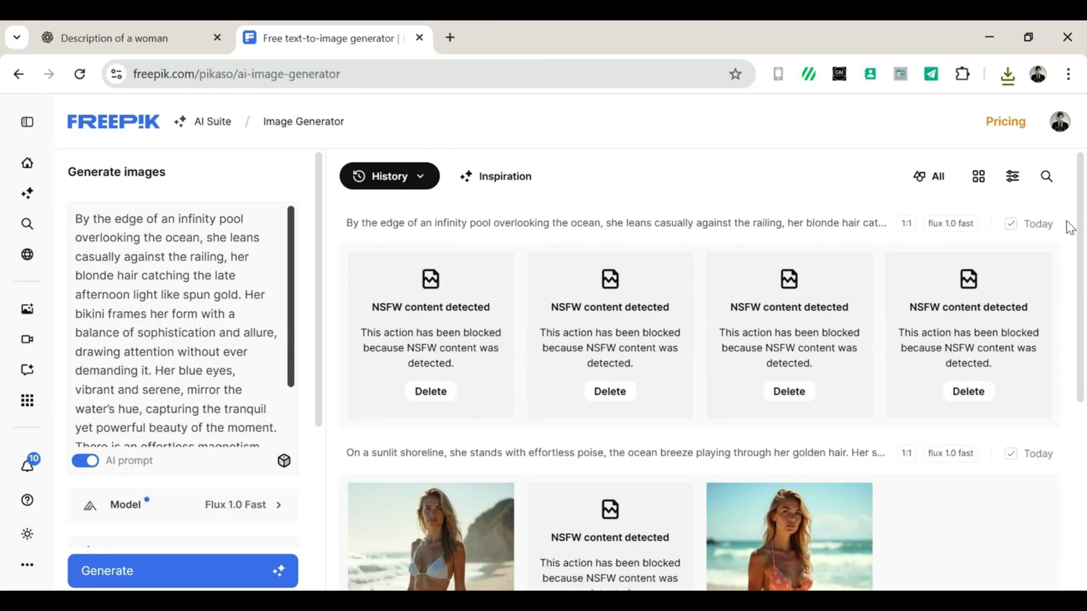
Delete all four blocked results of the infinity pool generation from the history
left_click(610, 399)
left_click(610, 399)
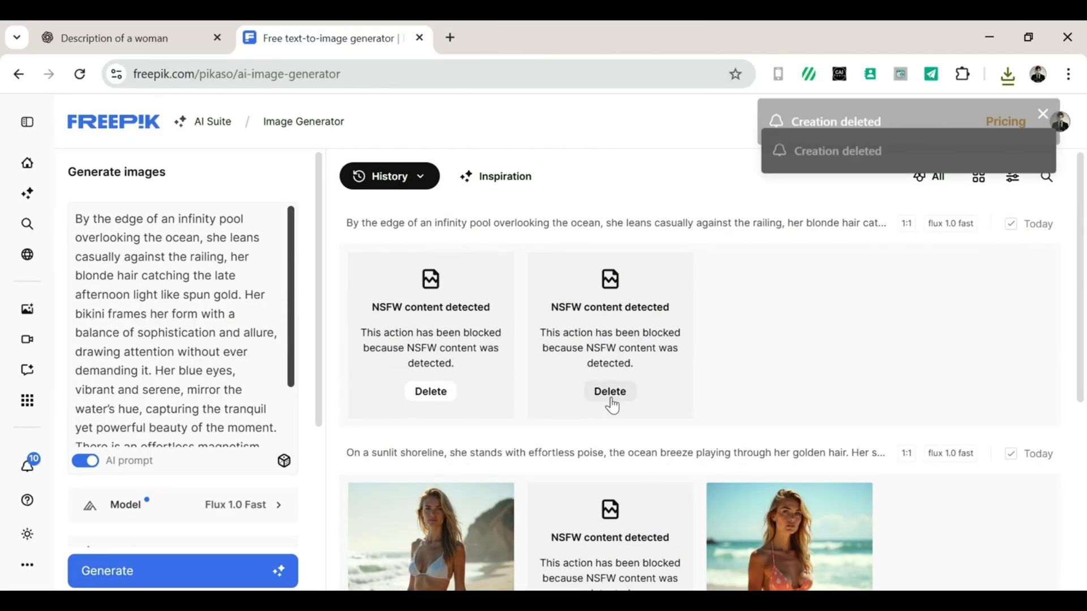
left_click(611, 399)
left_click(432, 400)
Switch the model to Classic Fast and generate the infinity pool images again
left_click(249, 505)
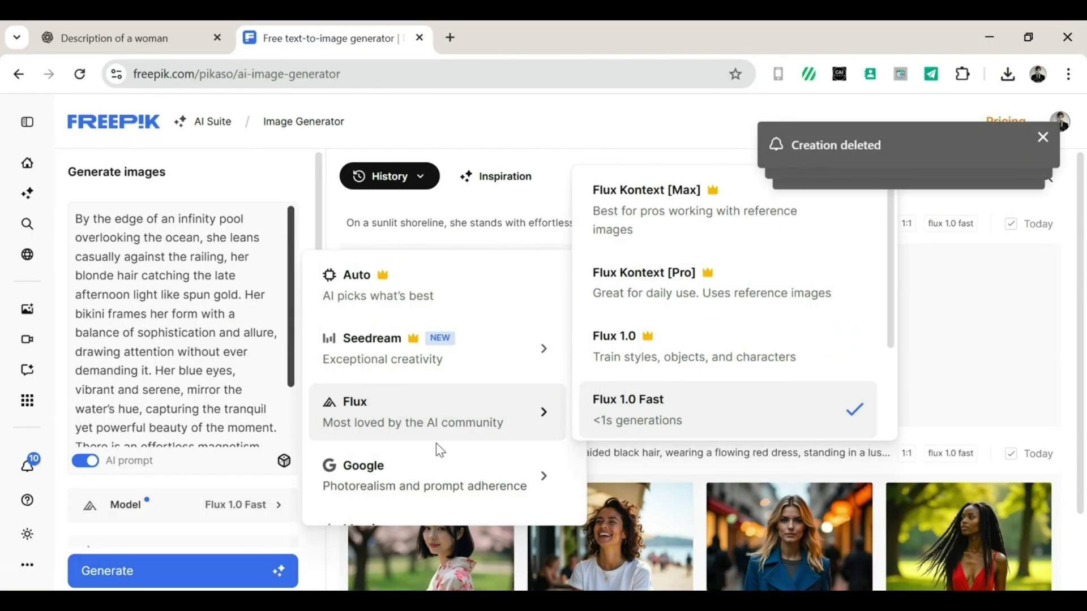
left_click(410, 480)
scroll(431, 424, "down", 5)
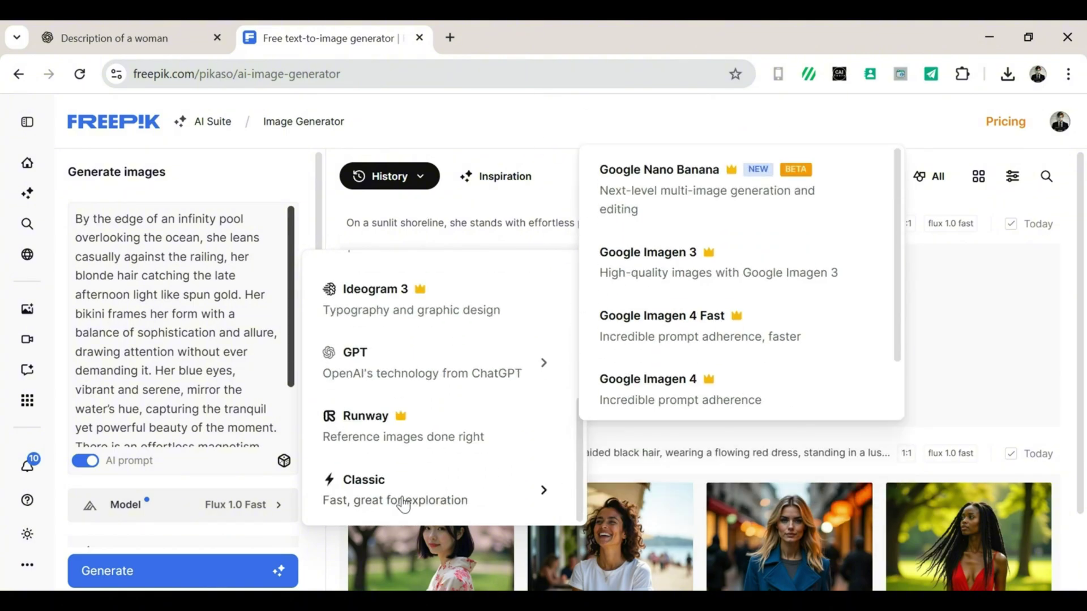
left_click(406, 493)
left_click(636, 409)
key("ctrl+Return")
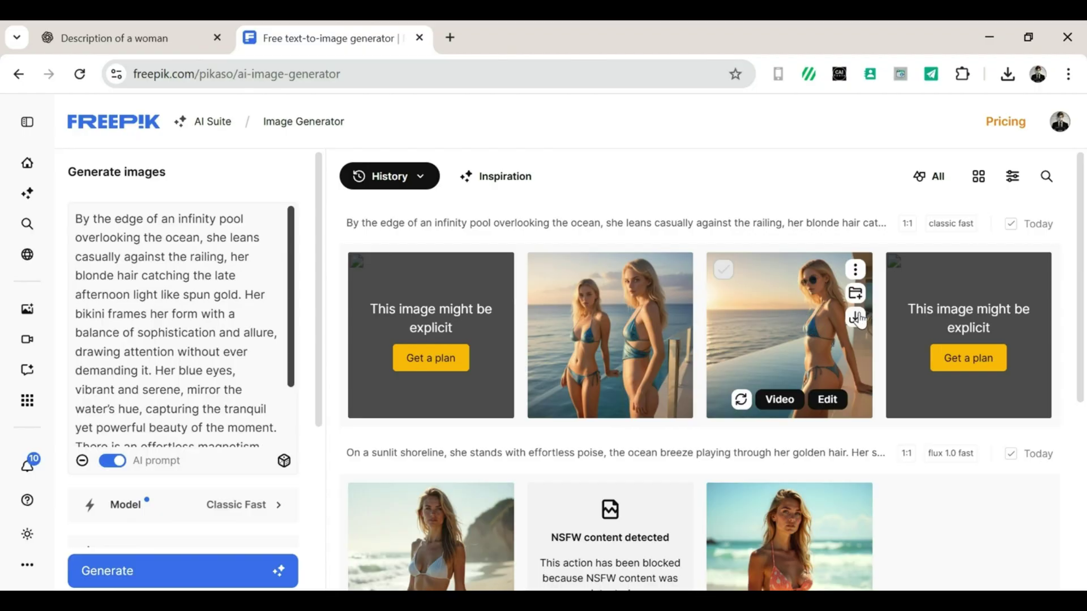
Download the infinity pool image with the single woman in sunglasses and view the generated pool images enlarged
left_click(856, 317)
left_click(940, 311)
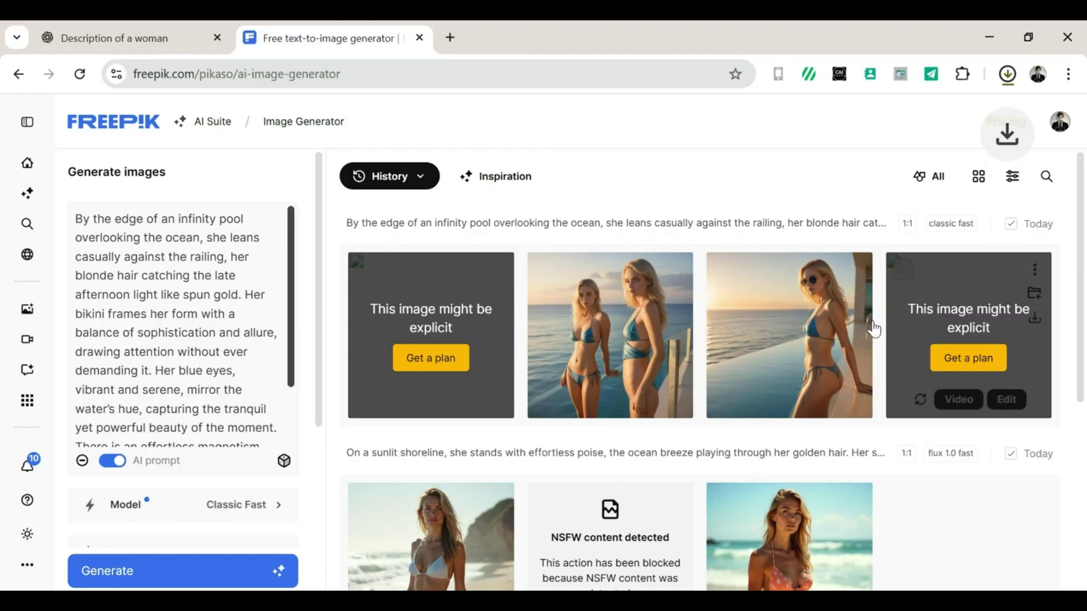
left_click(788, 361)
left_click(1044, 133)
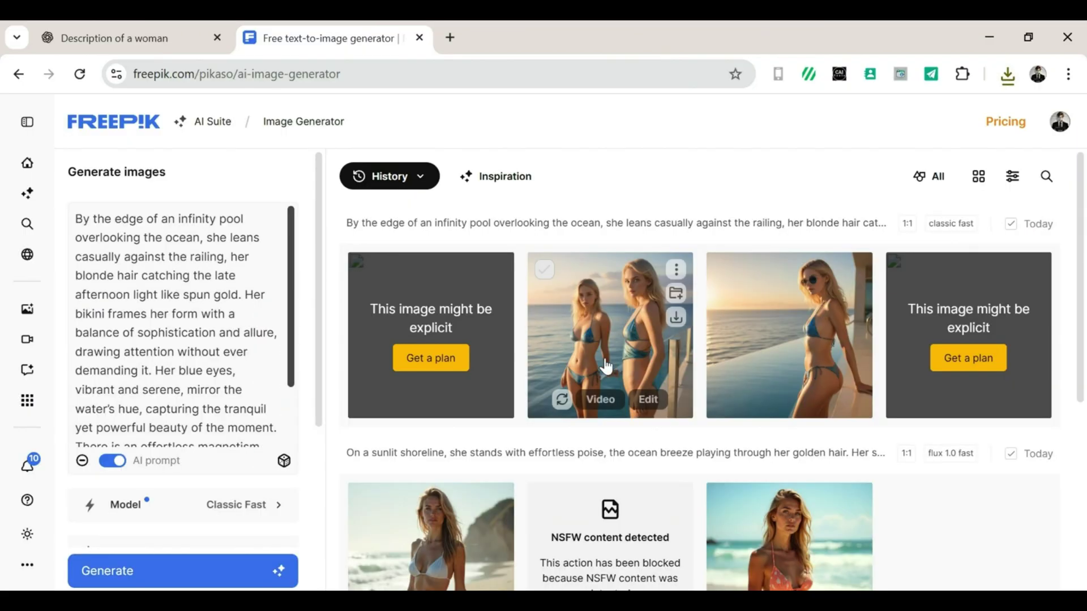
left_click(672, 311)
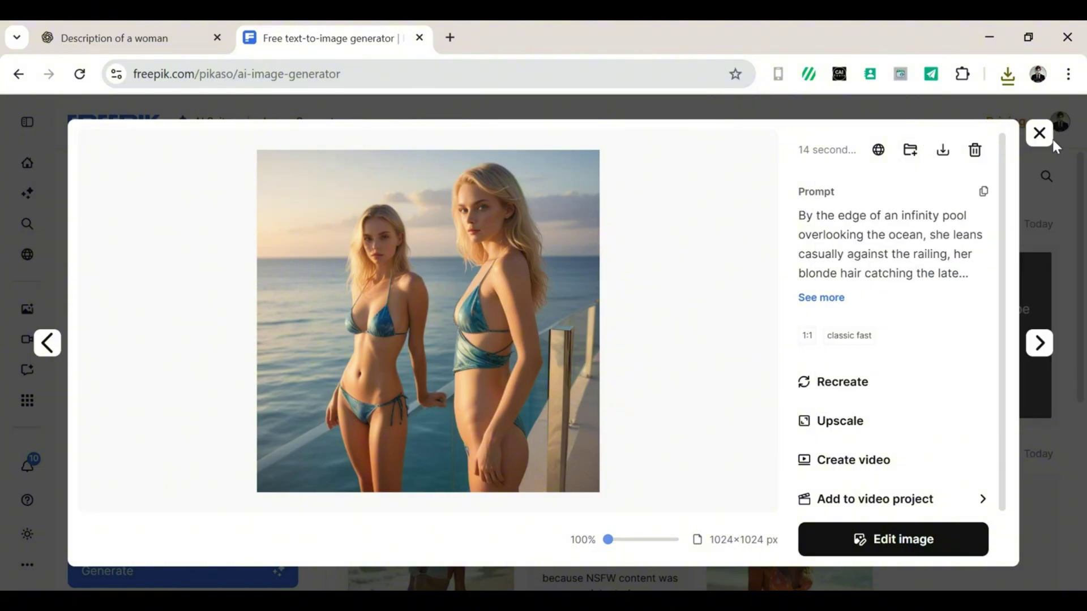
Replace the prompt with the sunlit beach one copied from ChatGPT and generate images with the Flux 1.0 Fast model
key("ctrl+shift+Tab")
left_click(896, 267)
left_click(279, 26)
key("ctrl+a")
key("ctrl+v")
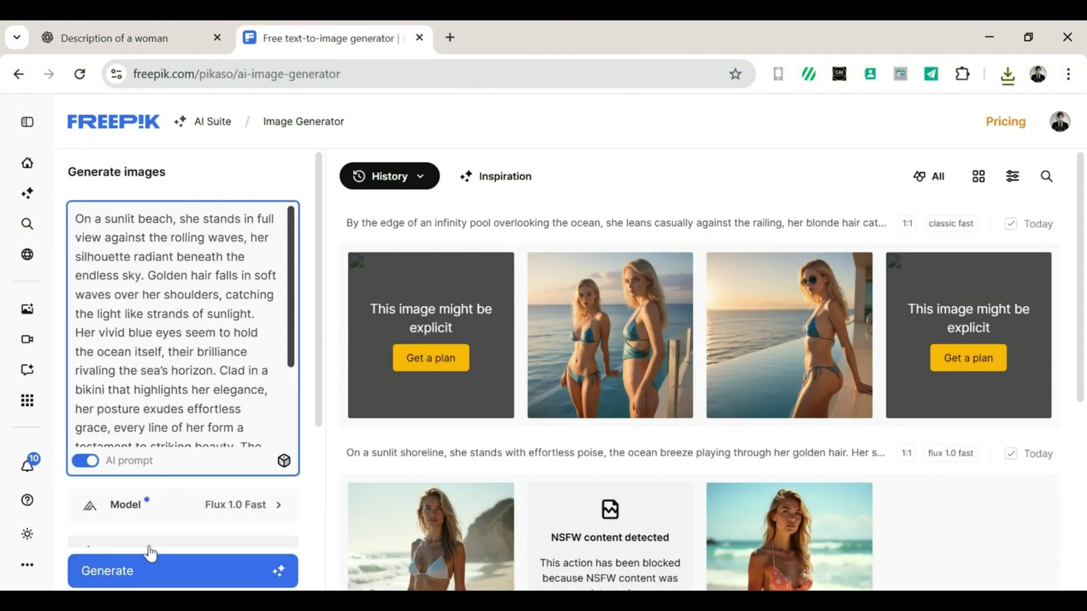
left_click(170, 572)
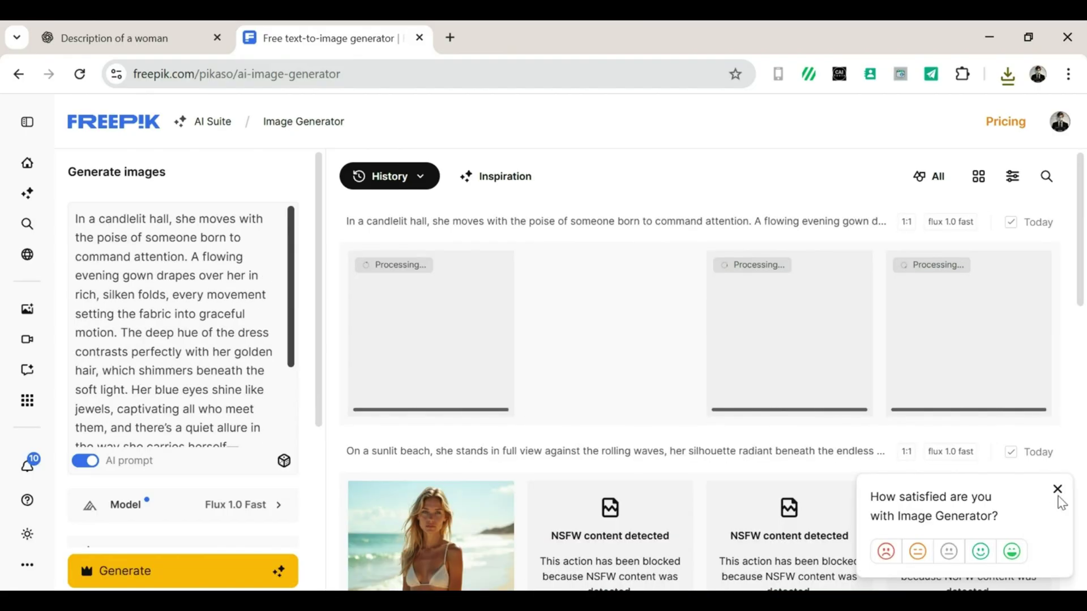
Dismiss the satisfaction survey and download the fourth image of the candlelit hall generation
left_click(1058, 490)
left_click(1035, 316)
left_click(934, 302)
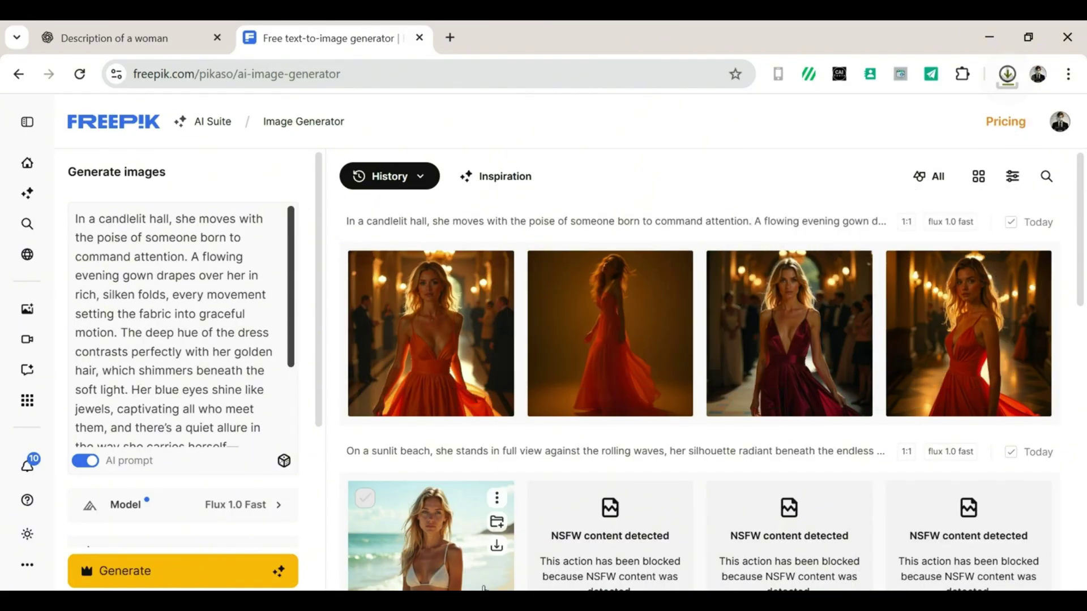
Replace the candlelit hall prompt with the breezy afternoon sundress one copied from ChatGPT
left_click(120, 27)
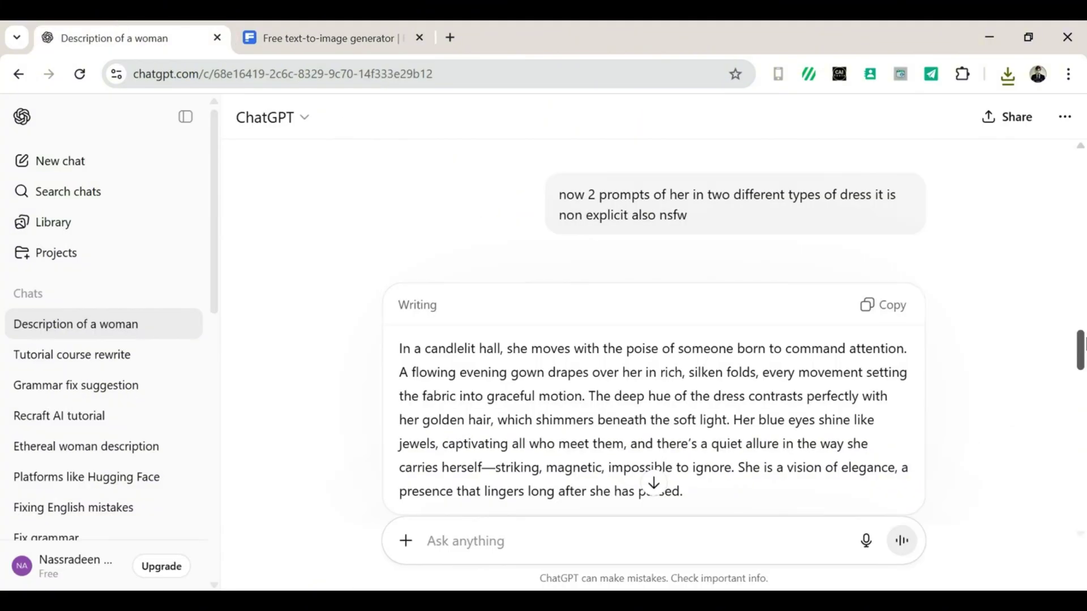
scroll(1038, 347, "down", 5)
left_click(345, 51)
key("ctrl+a")
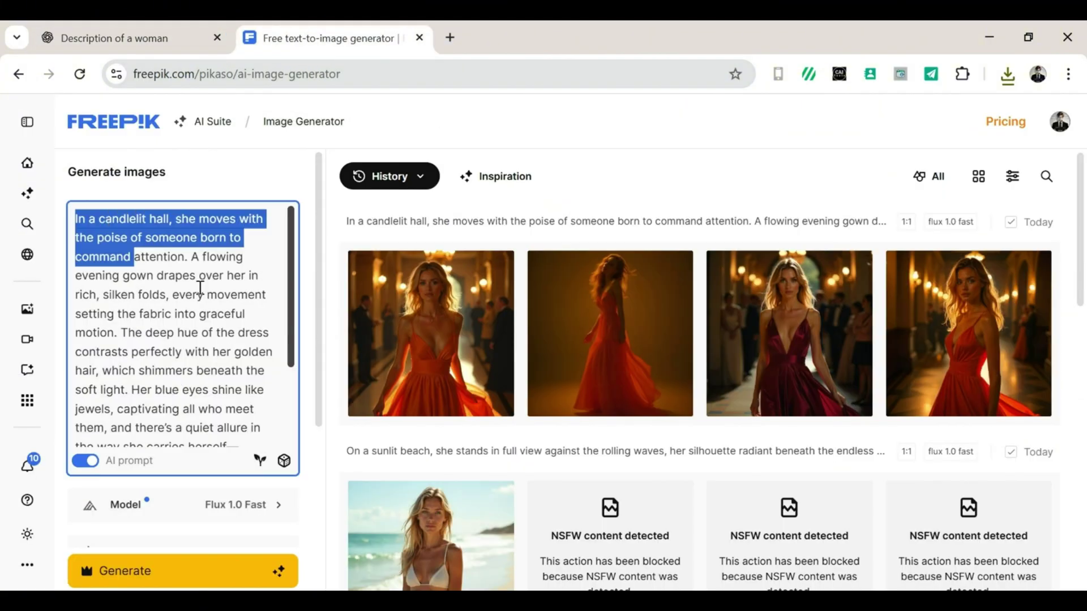
key("ctrl+v")
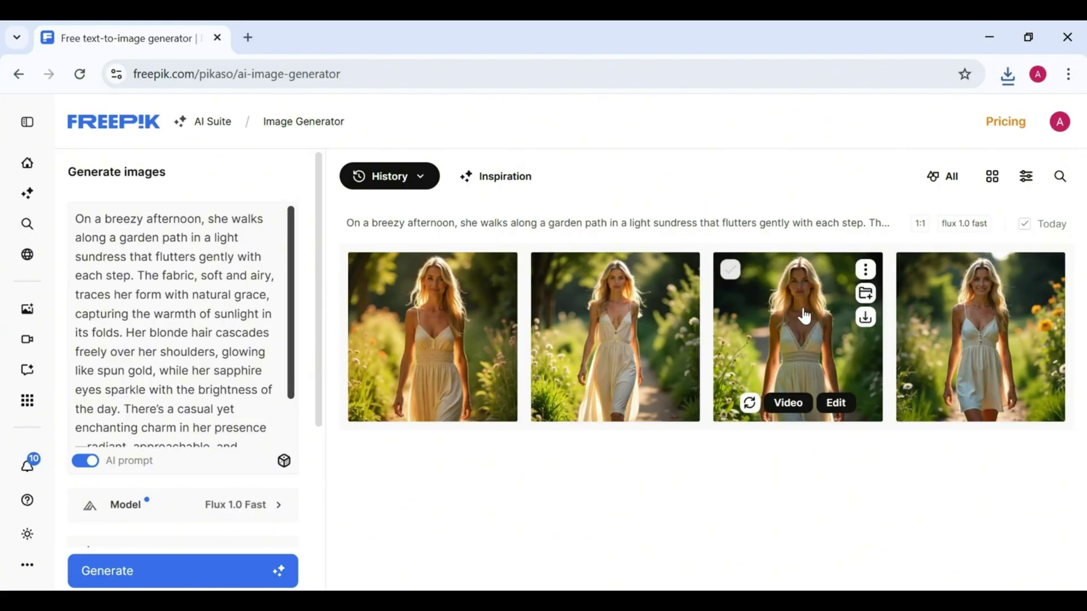
View the third garden path sundress image enlarged and download the first one
left_click(768, 369)
left_click(1039, 133)
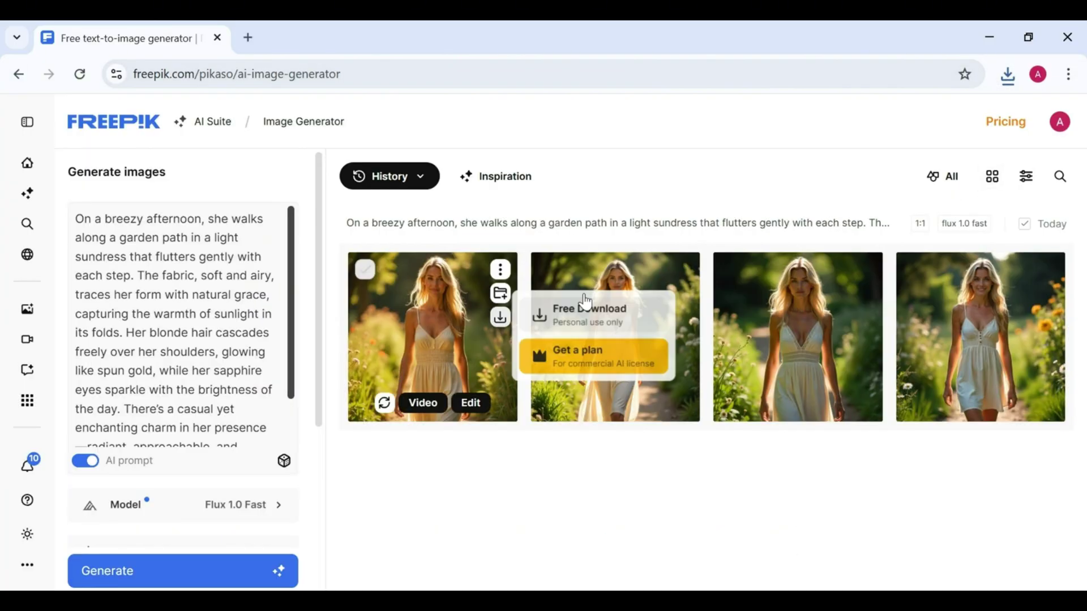
mouse_move(683, 318)
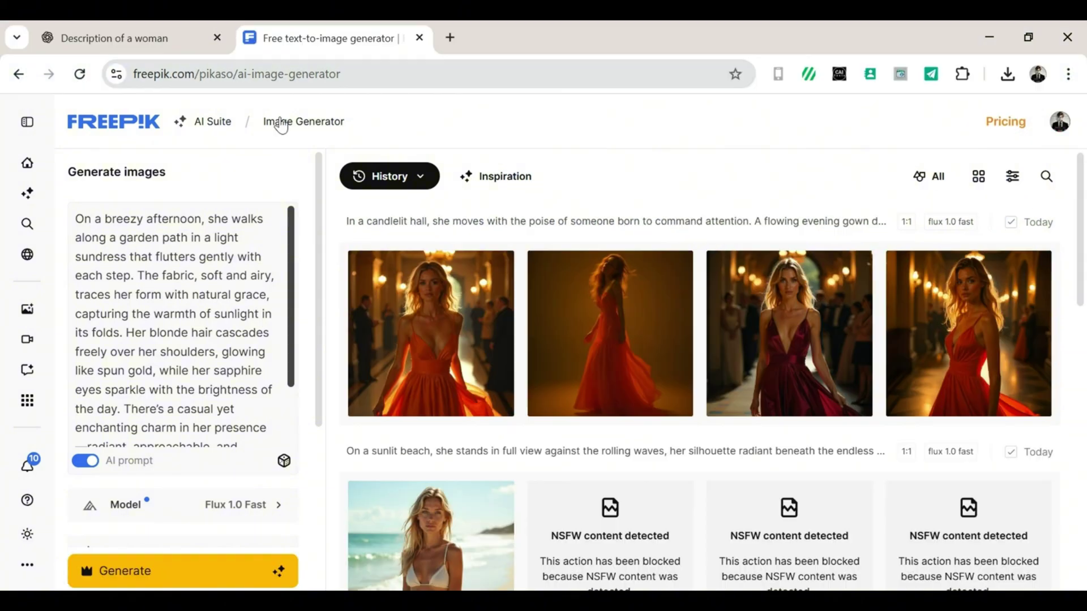
Copy the window sunlight crop top prompt from ChatGPT, replace the sundress prompt in Freepik with it and generate images
left_click(113, 38)
scroll(651, 340, "down", 5)
left_click(891, 336)
left_click(764, 526)
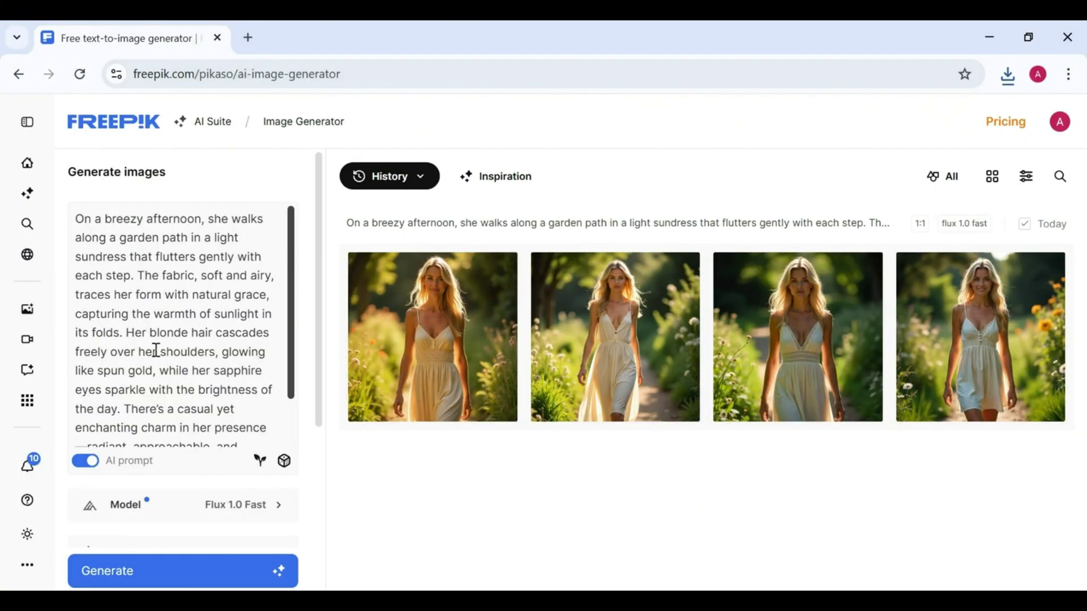
key("ctrl+a")
key("BackSpace")
key("ctrl+v")
left_click(138, 571)
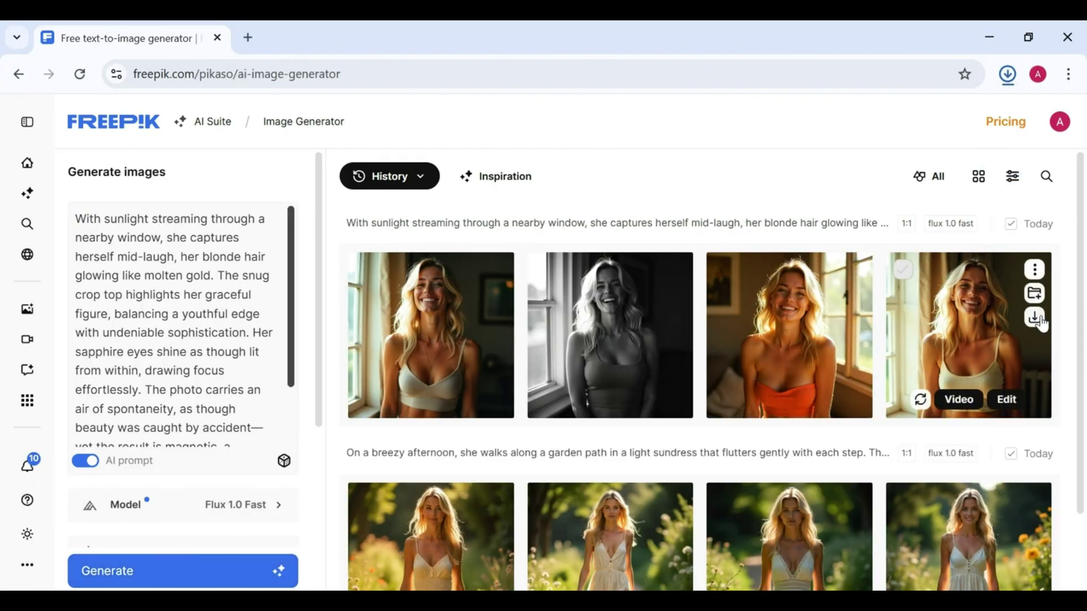
Download the fourth, first and black-and-white images of the crop top generation for personal use
left_click(1035, 317)
left_click(939, 326)
left_click(497, 317)
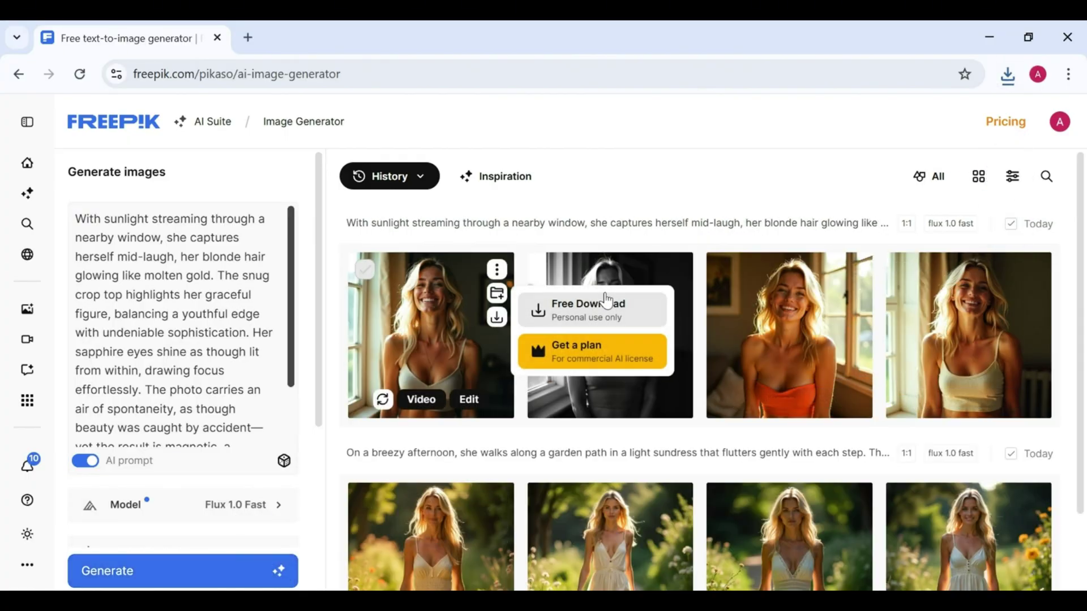
left_click(606, 305)
left_click(676, 318)
left_click(764, 303)
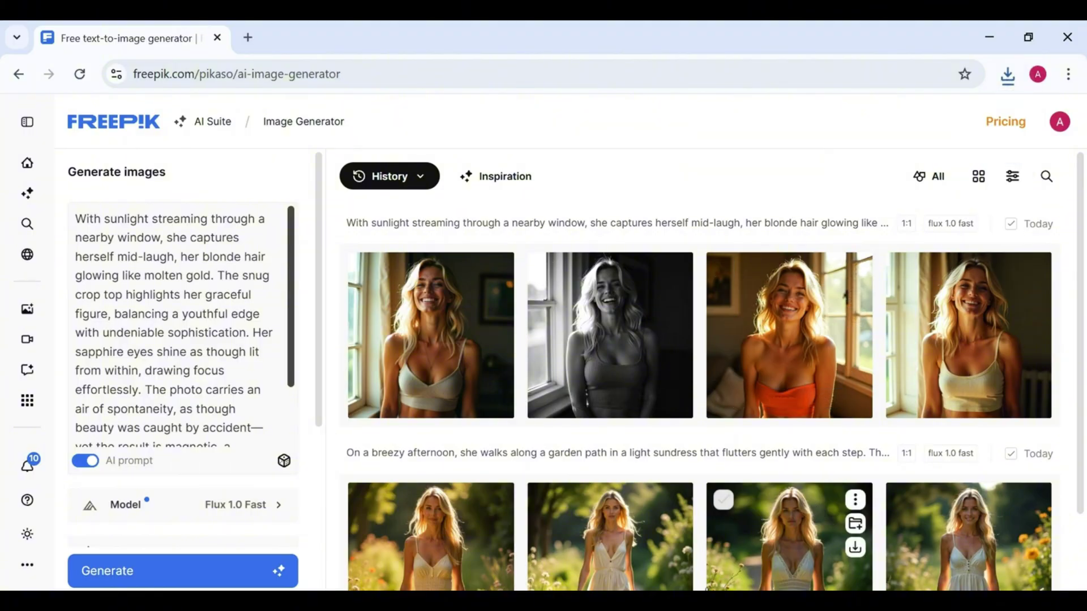
Replace the prompt with the phone selfie tank top one copied from ChatGPT and generate images in Freepik
mouse_move(647, 576)
left_click(776, 539)
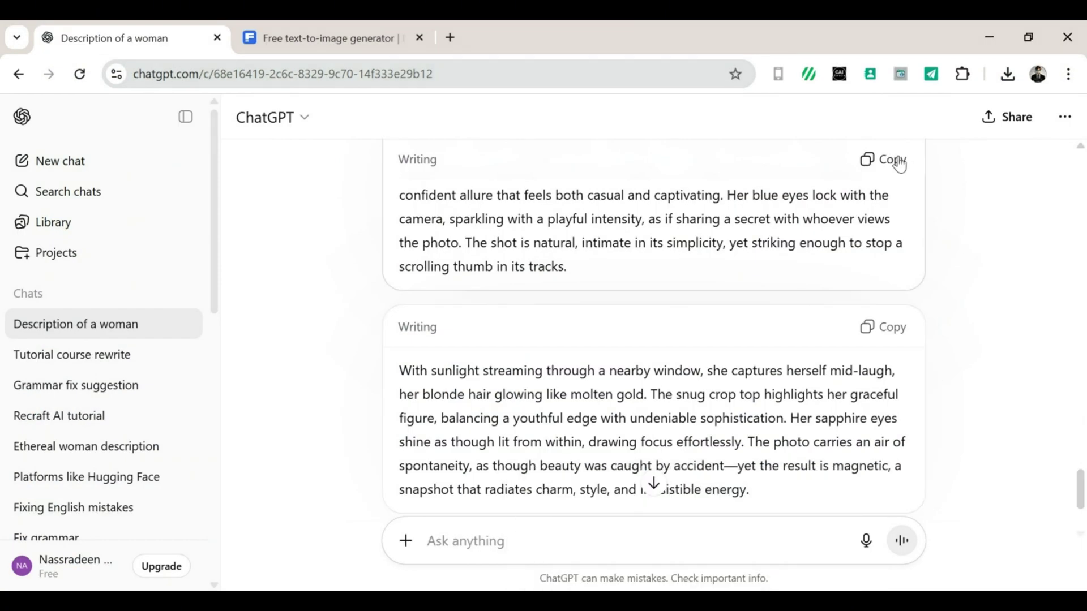
key("alt+Tab")
key("ctrl+a")
key("ctrl+v")
left_click(209, 583)
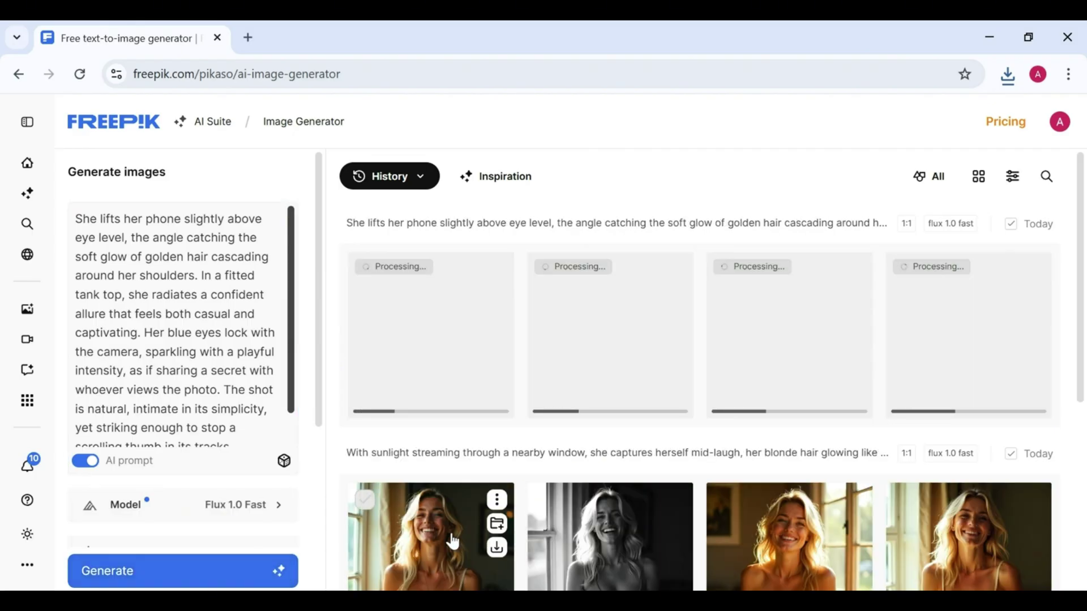
Examine the first crop top image zoomed in and view the first two tank top selfie images enlarged
left_click(456, 513)
scroll(456, 225, "up", 5)
left_click_drag(449, 219, 471, 371)
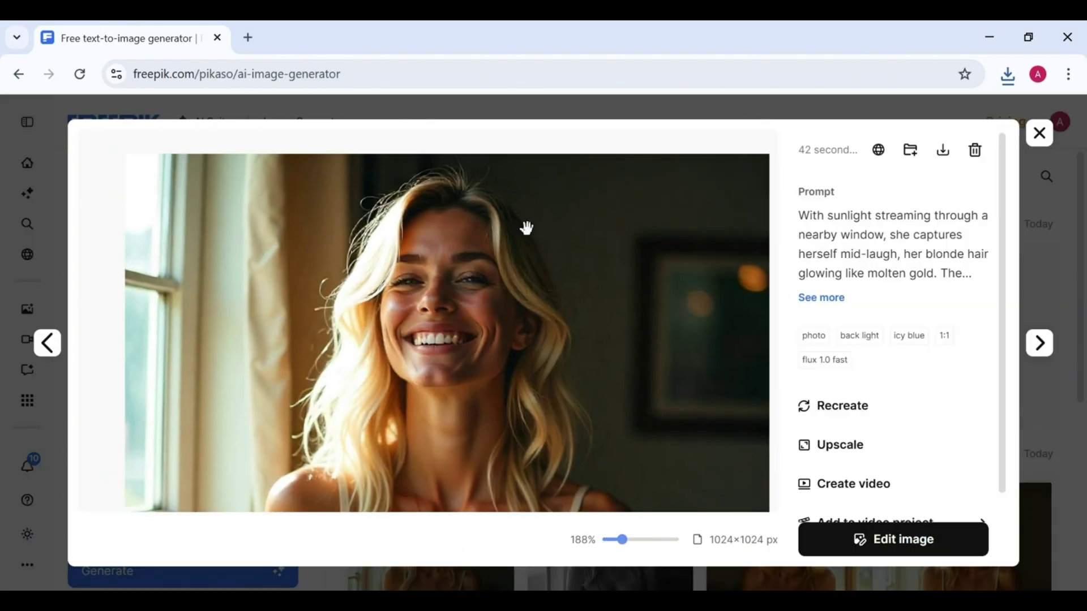
left_click(1038, 140)
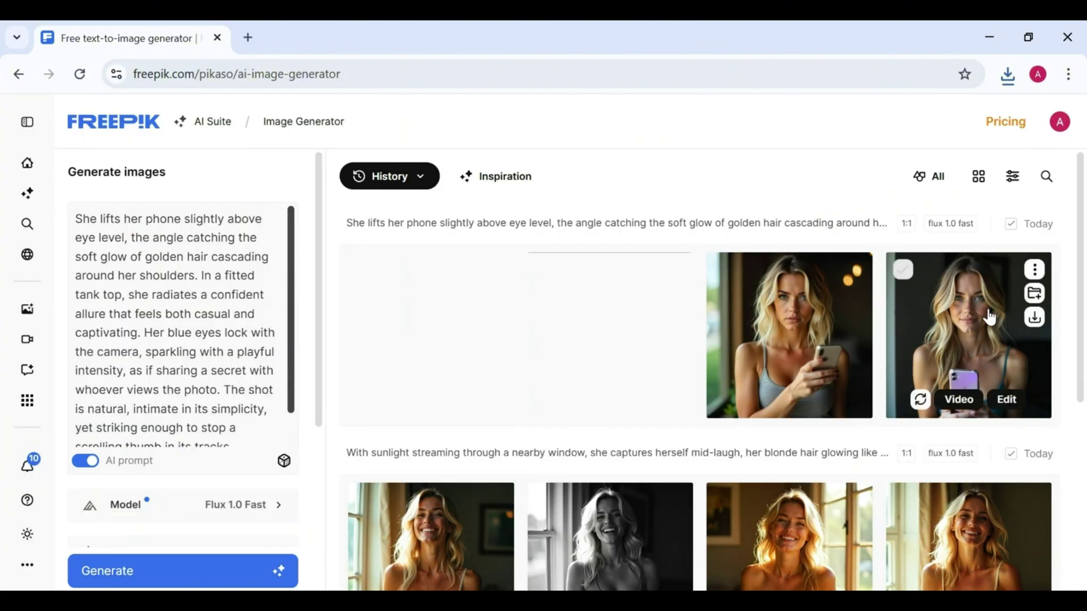
left_click(441, 348)
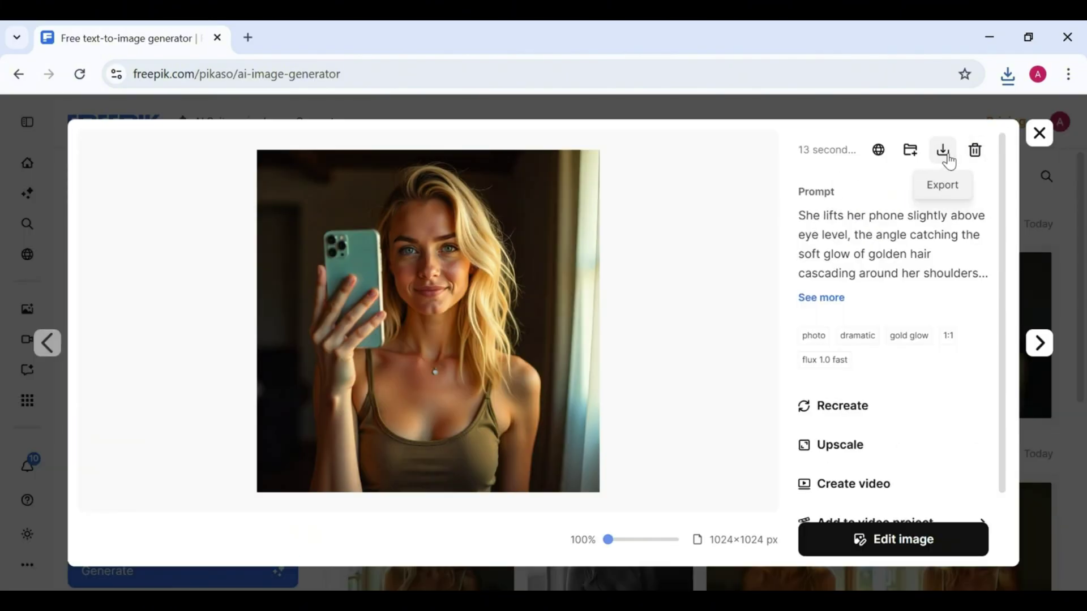
left_click(1039, 343)
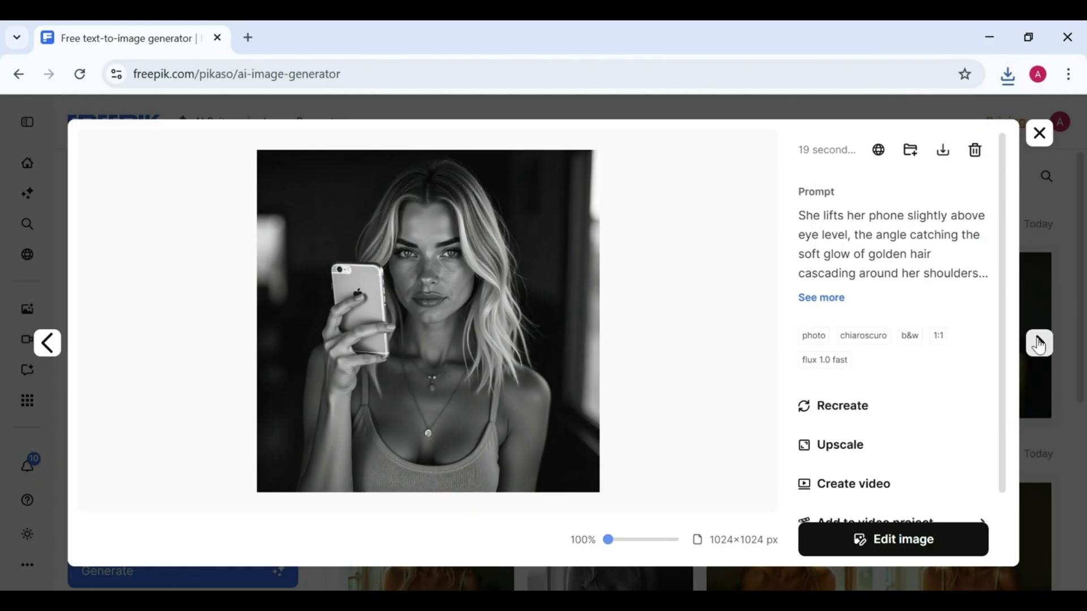
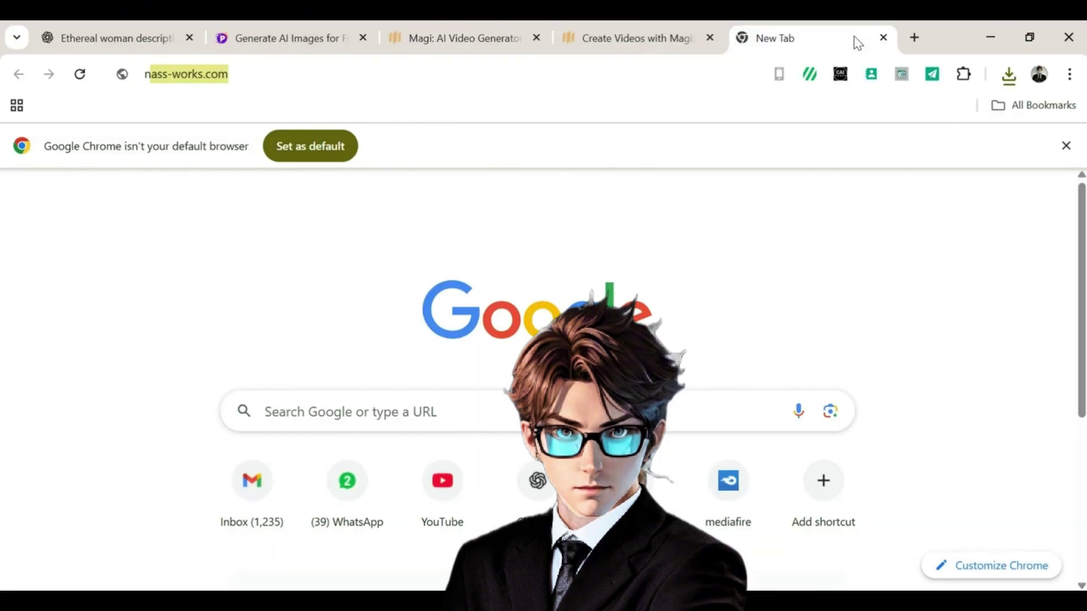
Search Google for "nass works" and open the repositories of the Nass-works GitHub profile
type("works")
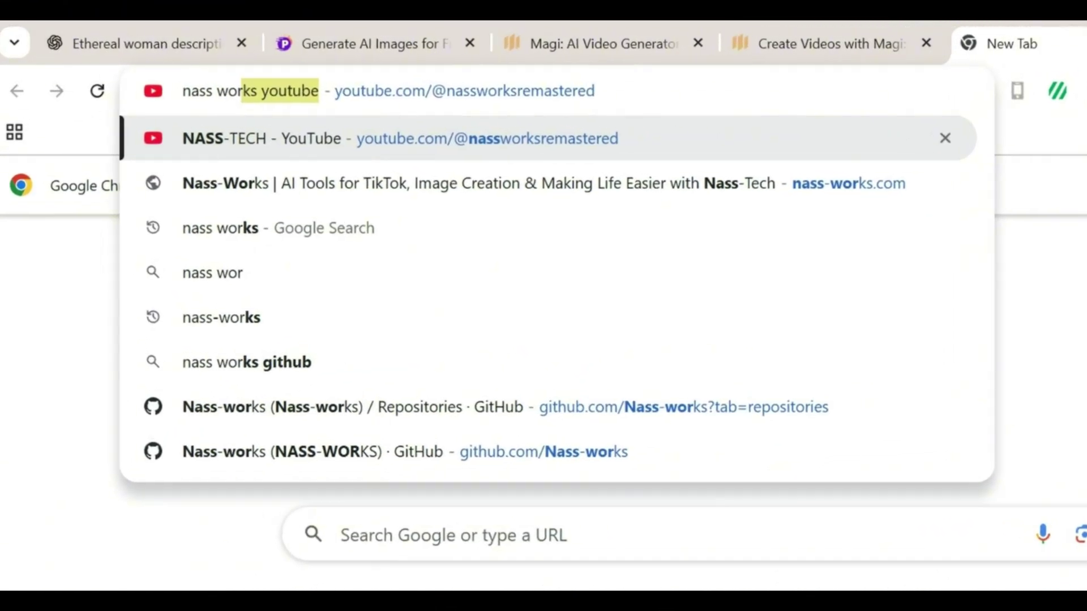
key("Return")
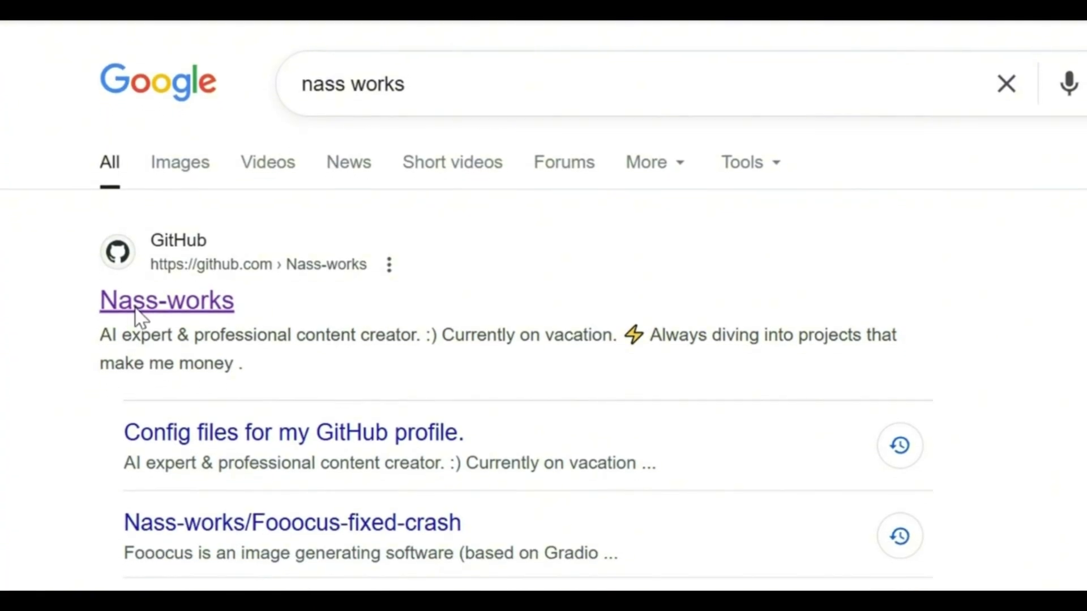
left_click(137, 334)
left_click(522, 214)
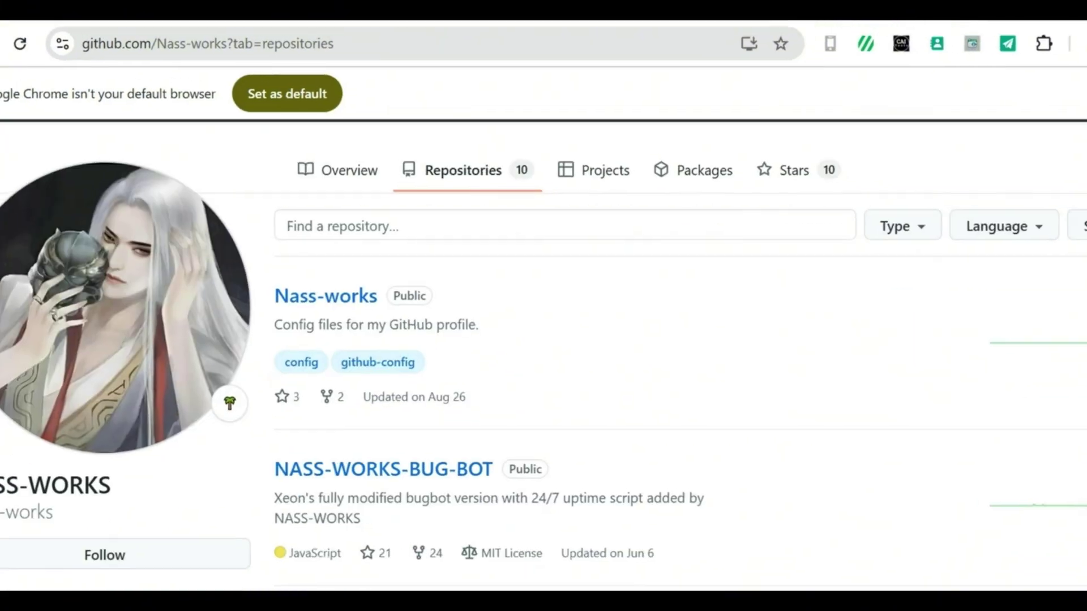
Open the Fooocus-fixed-crash repository and launch the official Fooocus notebook in Colab from its README
scroll(713, 417, "down", 3)
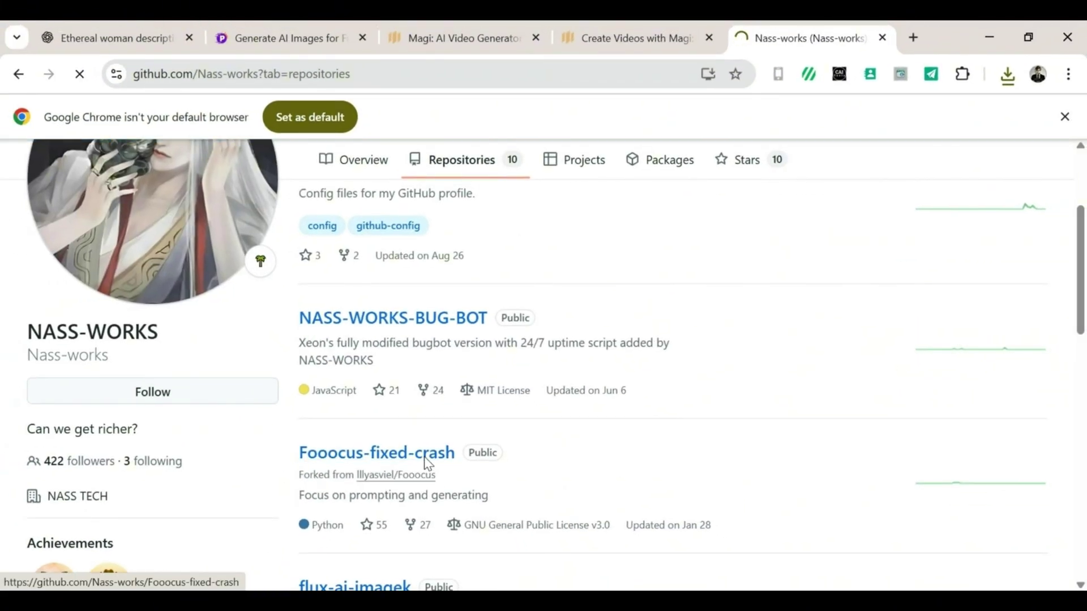
left_click(429, 463)
left_click_drag(1080, 170, 1079, 334)
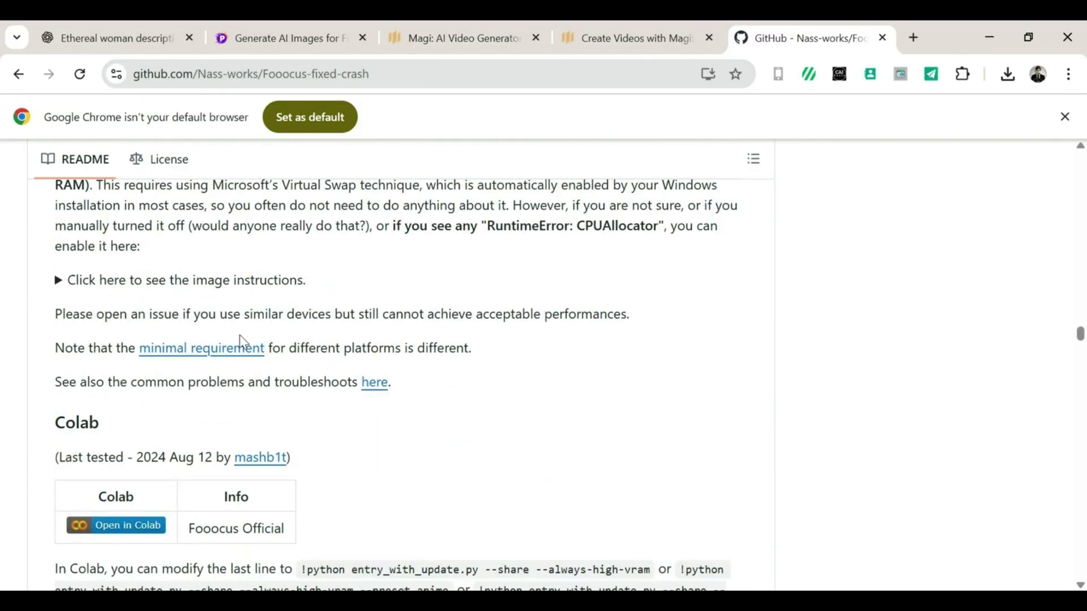
left_click(139, 526)
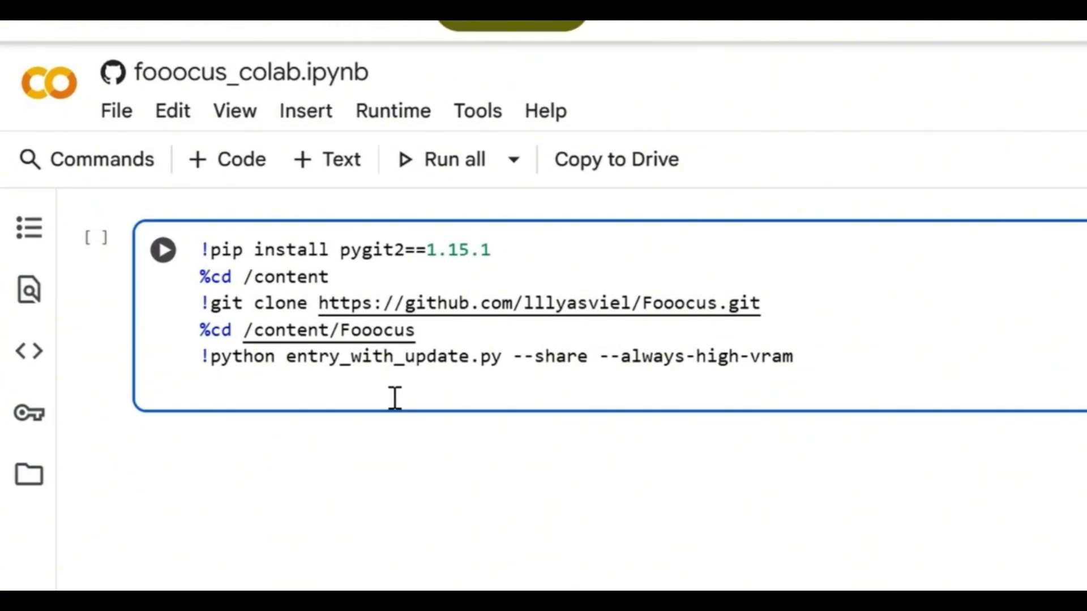
Run the Fooocus notebook cell despite the authorship warning and open the public Gradio URL from its output
left_click(160, 248)
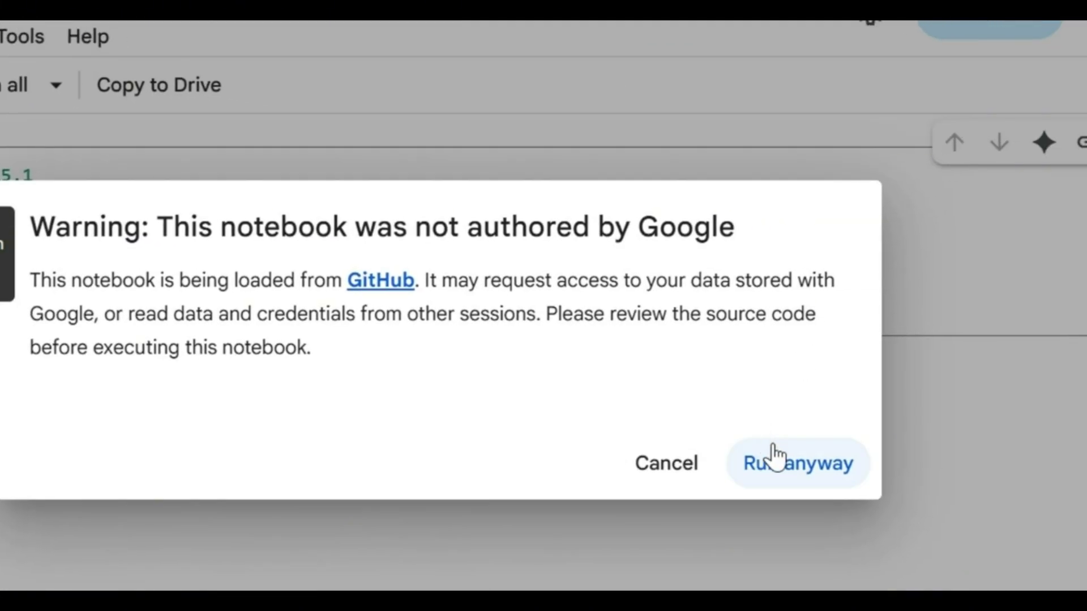
left_click(776, 459)
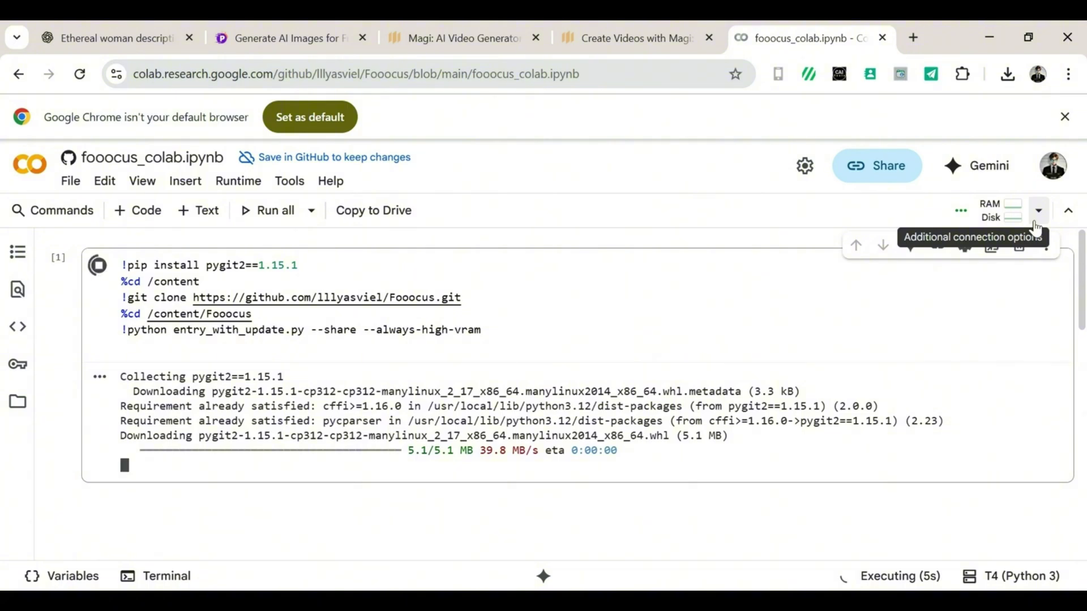
left_click_drag(1082, 309, 1081, 473)
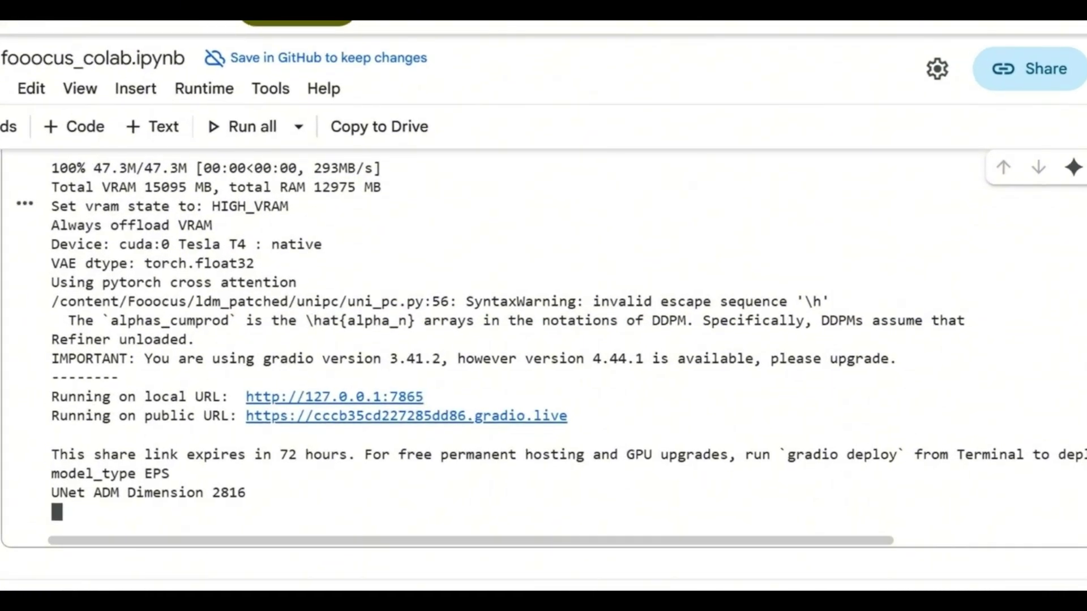
left_click(611, 398)
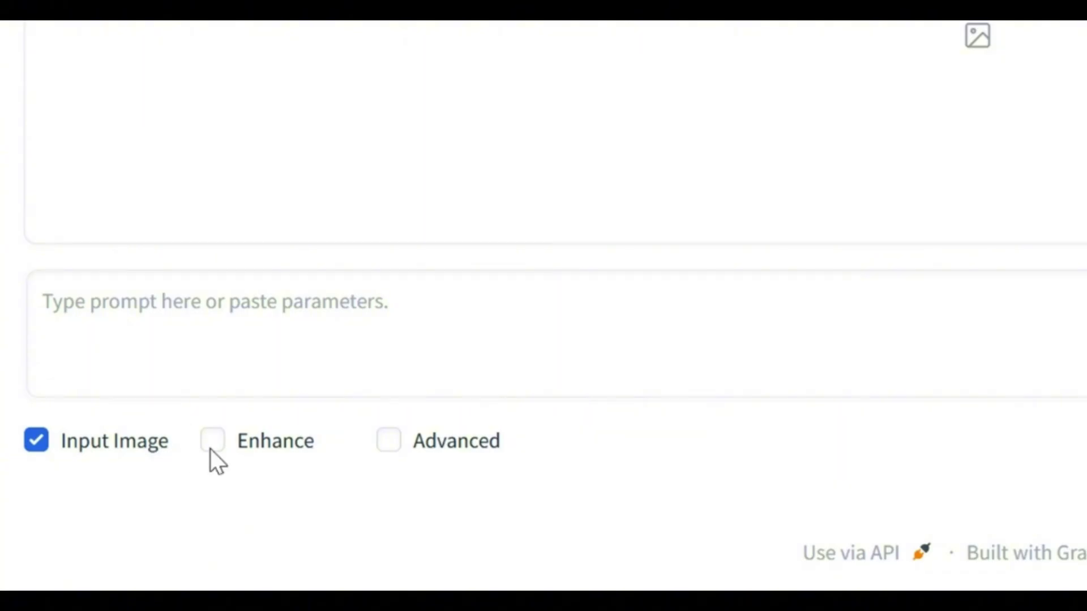
Enable the Enhance and Advanced options in Fooocus and bring up the list of styles
left_click(210, 448)
left_click(439, 442)
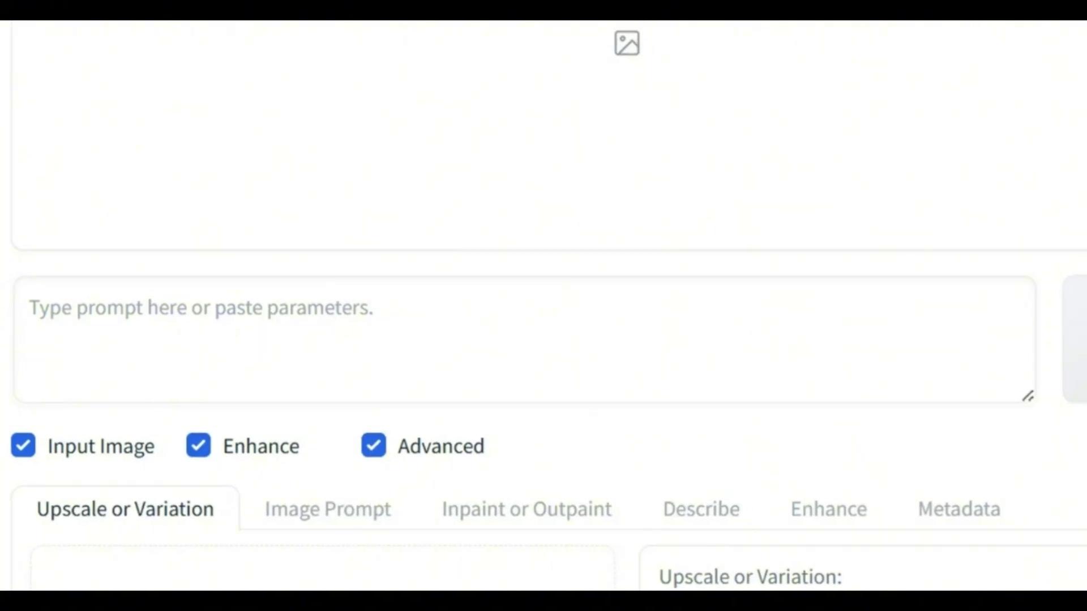
left_click(705, 163)
left_click(625, 150)
left_click(692, 157)
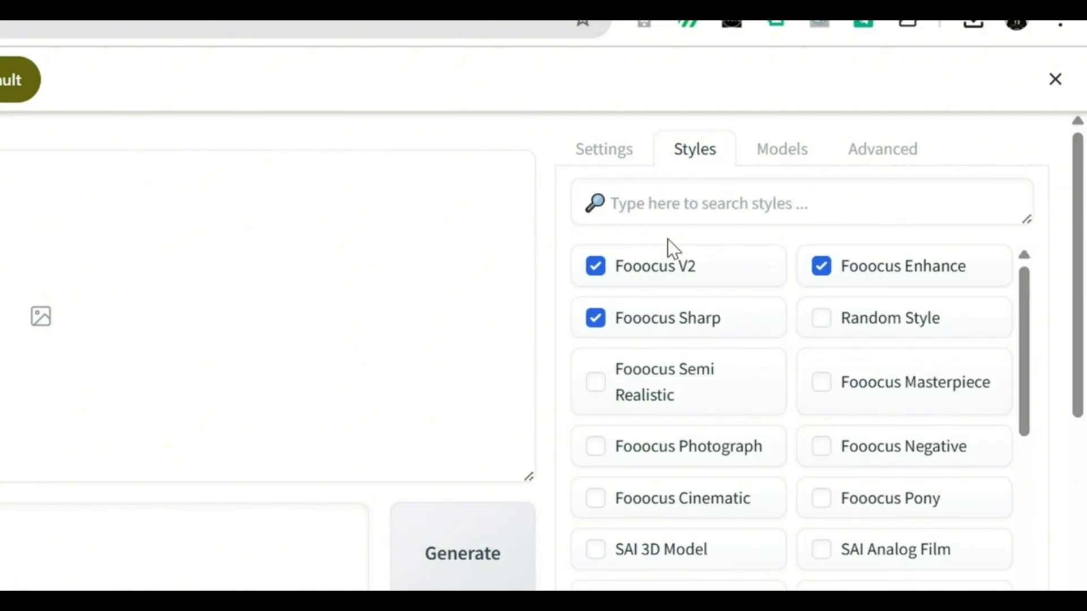
Search the Fooocus styles for "hyper" and toggle the first matching style
left_click(668, 216)
type("hyper")
left_click(595, 265)
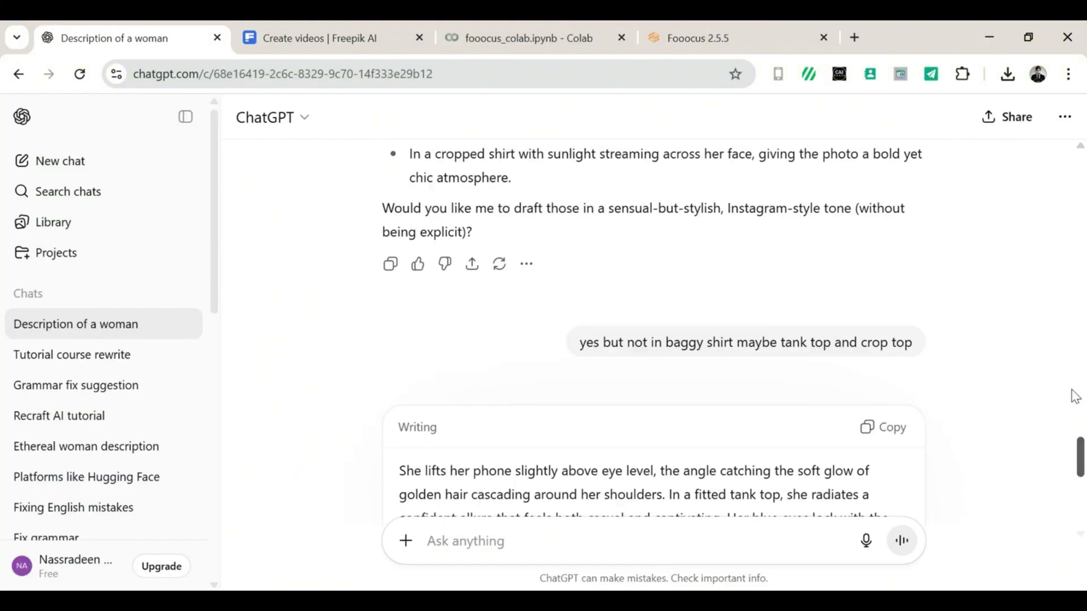
Copy the sunlit shoreline bikini prompt from the ChatGPT conversation and paste it as the prompt in Fooocus
left_click_drag(1070, 397, 1078, 225)
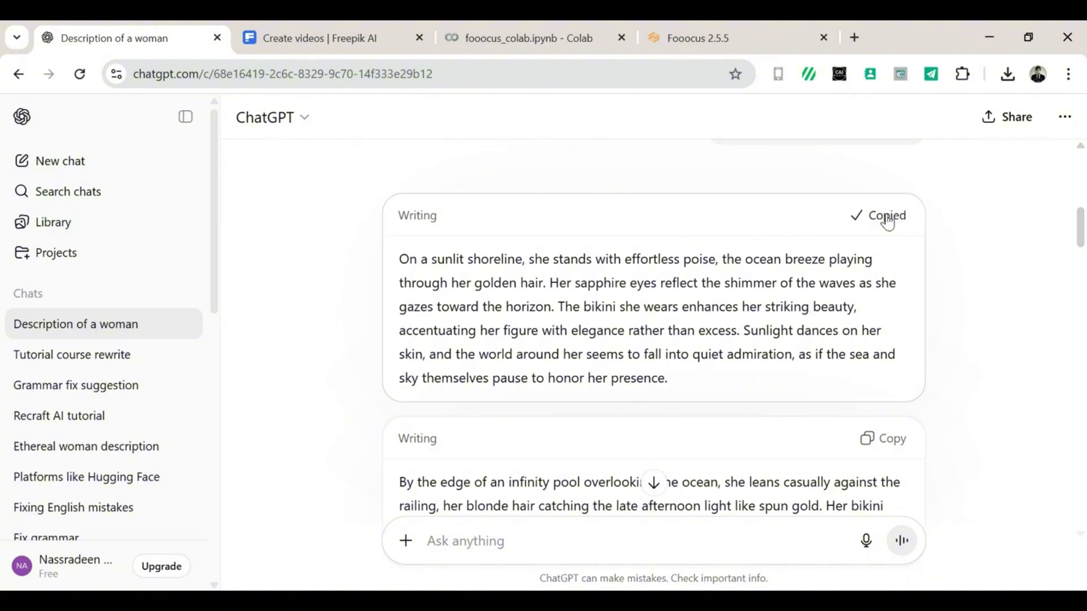
left_click(697, 38)
type("On a sunlit shoreline, she stands with effortless poise, the ocean breeze playing through her golden hair. Her sapphire eyes reflect the shimmer of the waves as she gazes toward the horizon. The bikini she wears enhances her striking beauty, accentuating her figure with elegance rather than excess. Sunlight dances on her skin, and the world around her seems to fall into quiet admiration, as if the sea and sky themselves pause to honor her presence.")
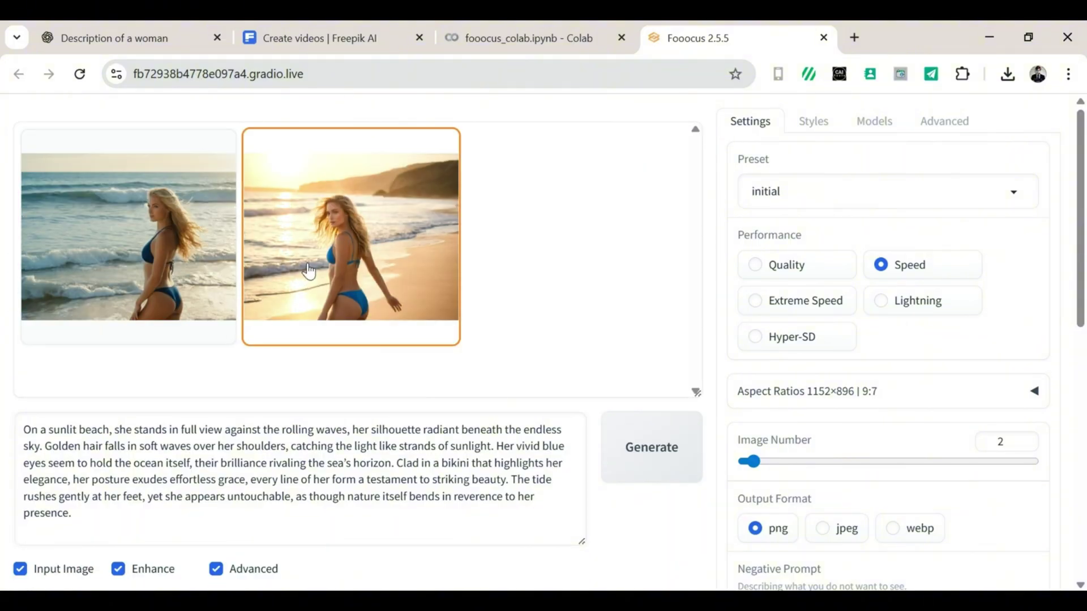
Enlarge and download the second generated beach image, and switch the preview to the first one
left_click(378, 238)
left_click(671, 136)
key("Left")
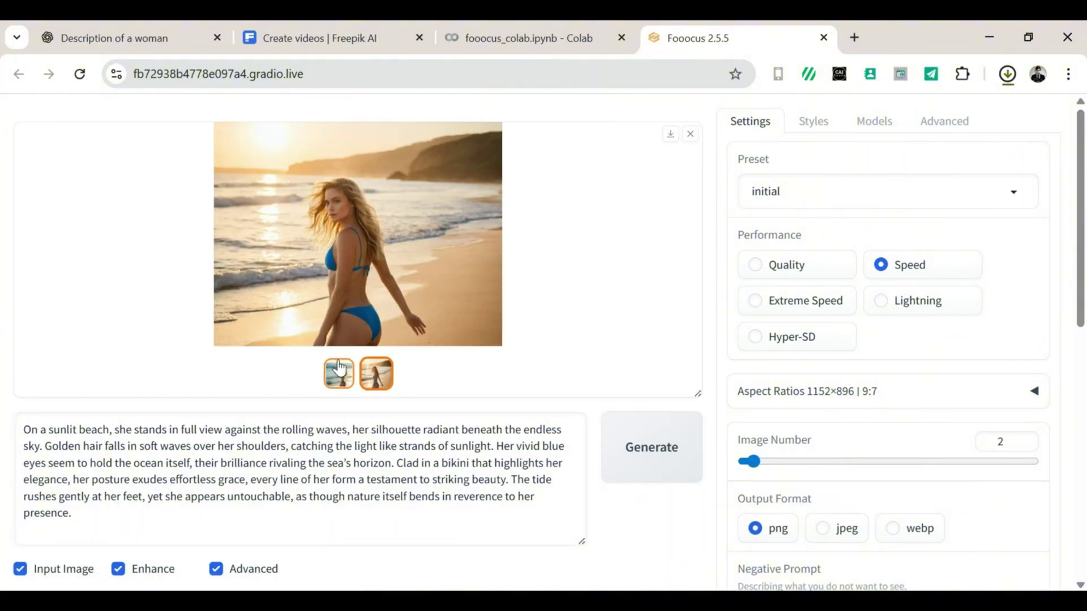
Generate images in Fooocus from ChatGPT's full-figure "Beside a serene pool" prompt and download the second result
left_click(146, 28)
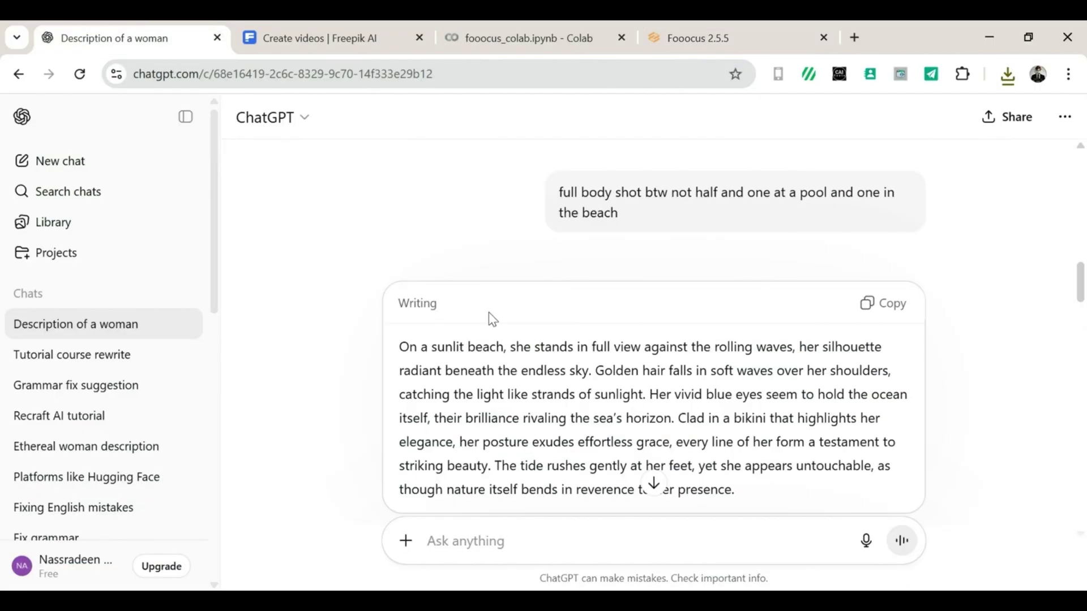
scroll(948, 287, "down", 5)
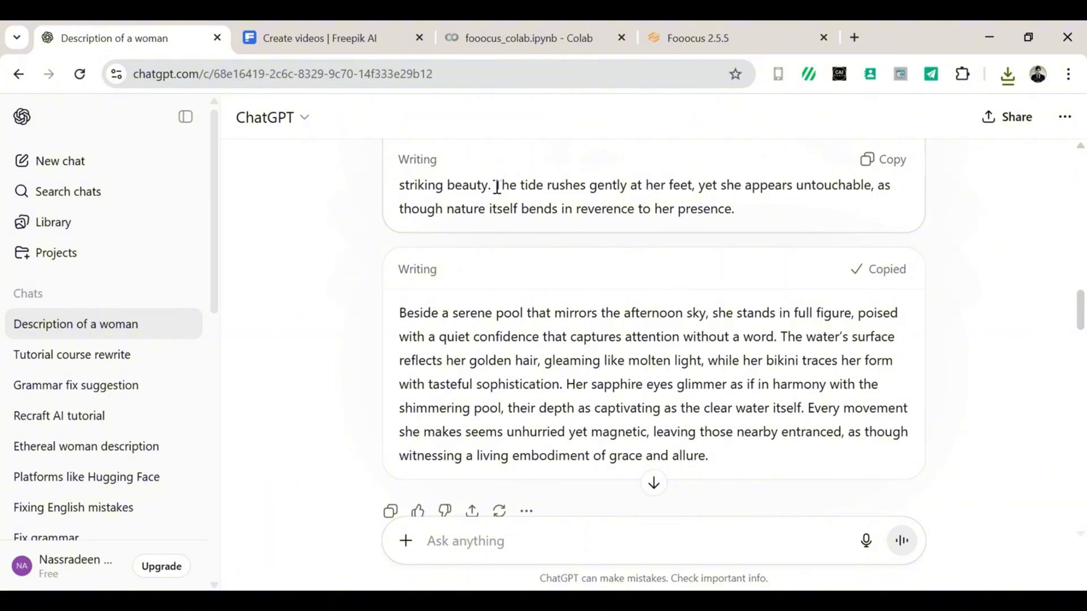
left_click(698, 24)
key("ctrl+a")
key("BackSpace")
type("Beside a serene pool that mirrors the afternoon sky, she stands in full figure, poised with a quiet confidence that captures attention without a word. The water’s surface reflects her golden hair, gleaming like molten light, while her bikini traces her form with tasteful sophistication. Her sapphire eyes glimmer as if in harmony with the shimmering pool, their depth as captivating as the clear water itself. Every movement she makes seems unhurried yet magnetic, leaving those nearby entranced, as though witnessing a living embodiment of grace and allure.")
left_click(667, 453)
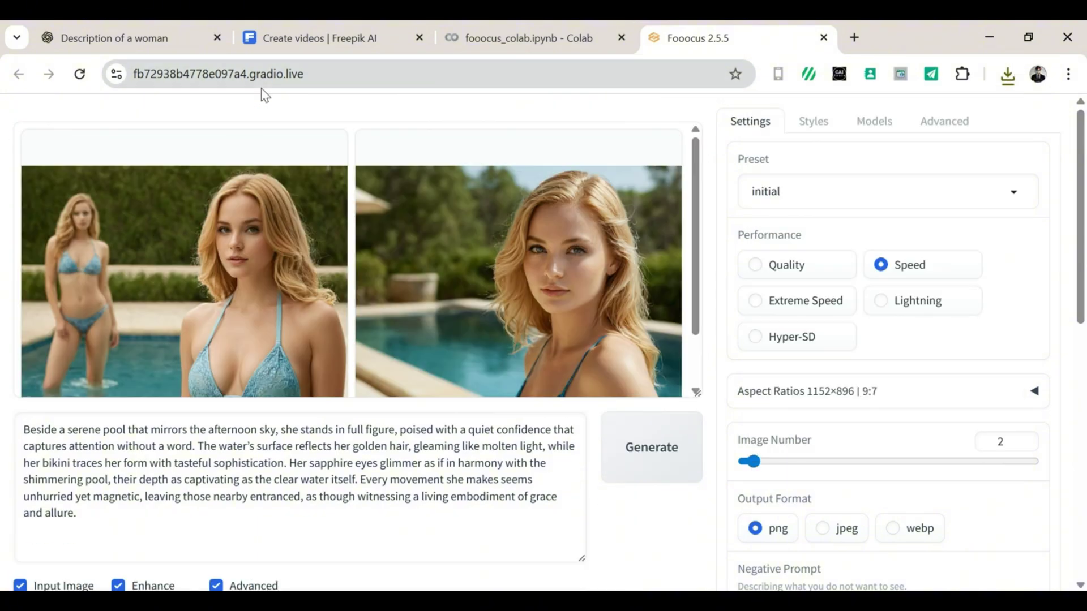
left_click(556, 259)
left_click(670, 134)
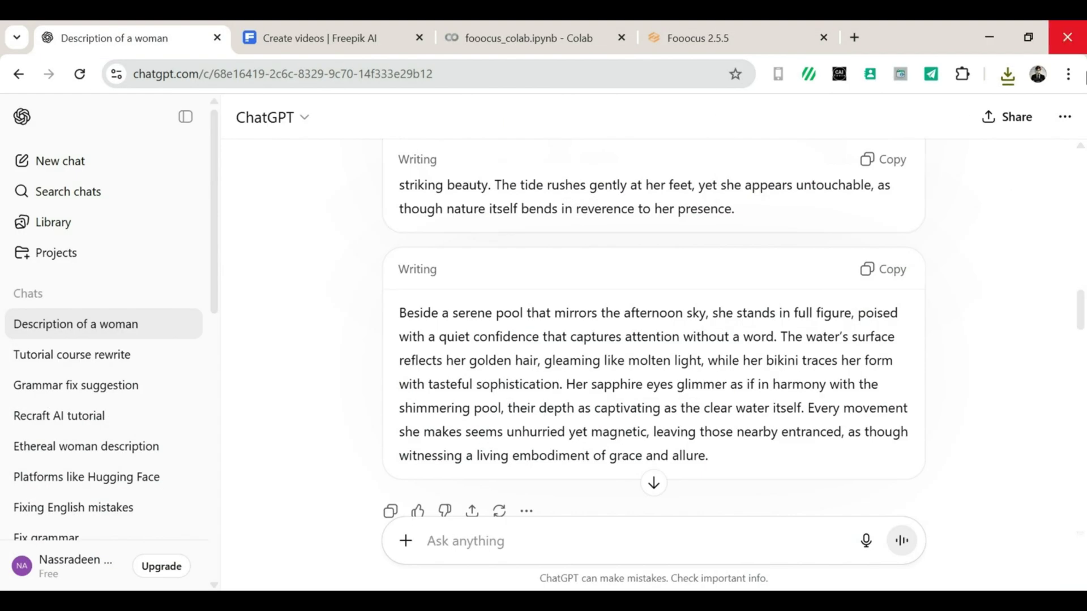
Generate images in Fooocus from ChatGPT's "In a candlelit hall" evening gown prompt and download both results
scroll(652, 340, "up", 10)
left_click(890, 160)
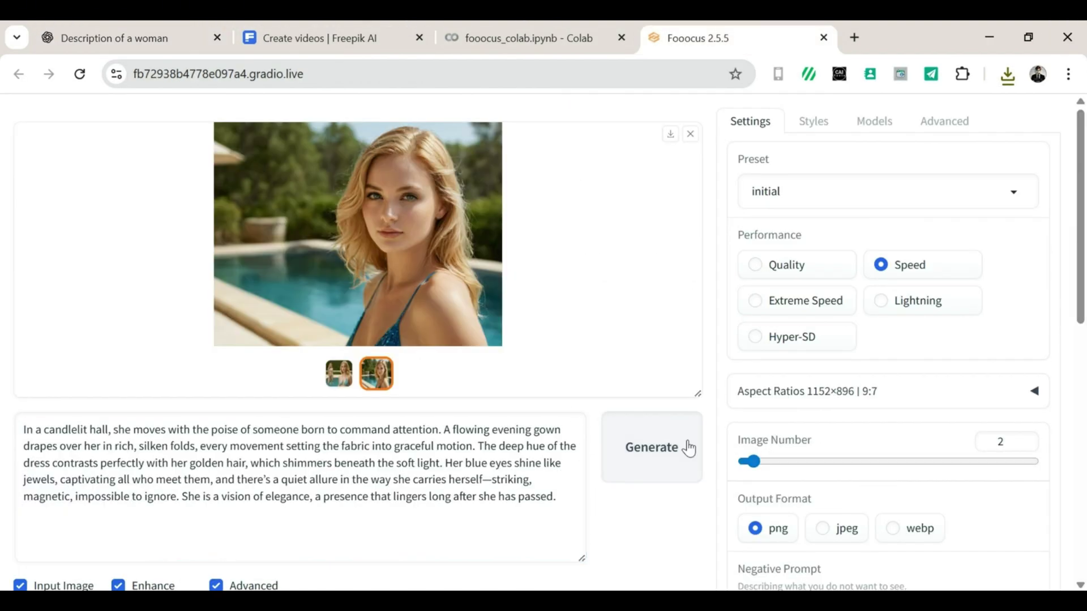
left_click(689, 449)
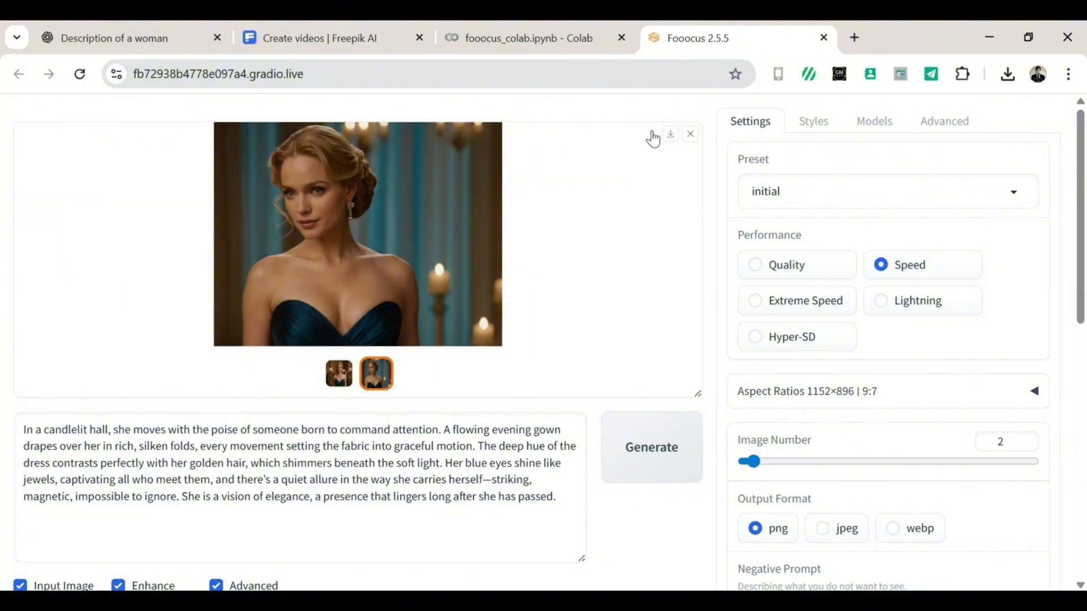
left_click(671, 134)
left_click(337, 378)
left_click(669, 136)
Generate images in Fooocus from ChatGPT's "On a breezy afternoon" sundress prompt and download the second result
left_click(119, 41)
left_click(887, 413)
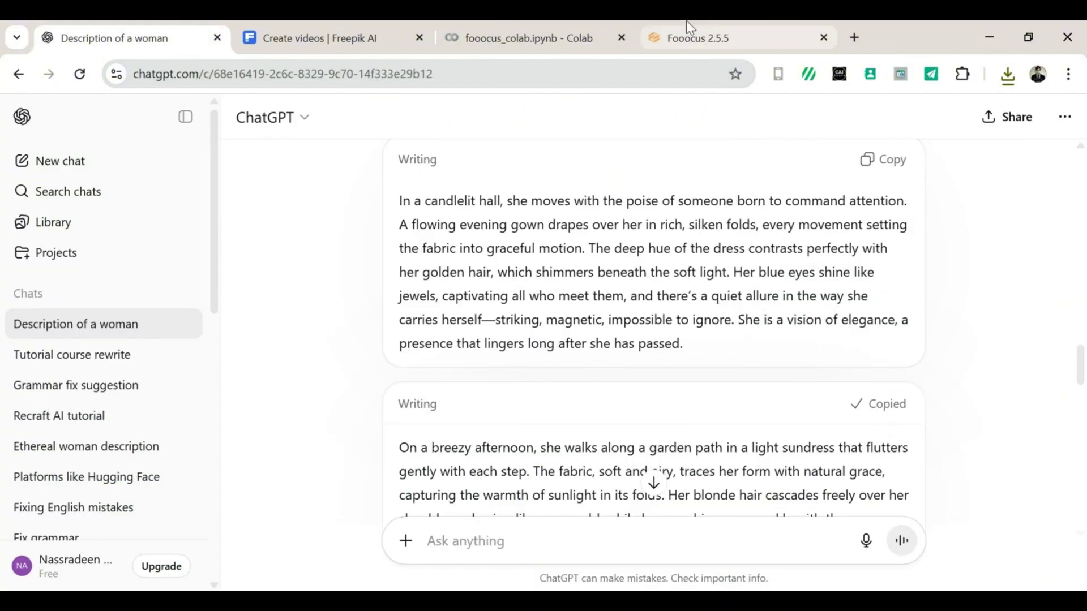
left_click(698, 38)
left_click(560, 491)
key("ctrl+a")
key("BackSpace")
key("ctrl+v")
left_click(656, 461)
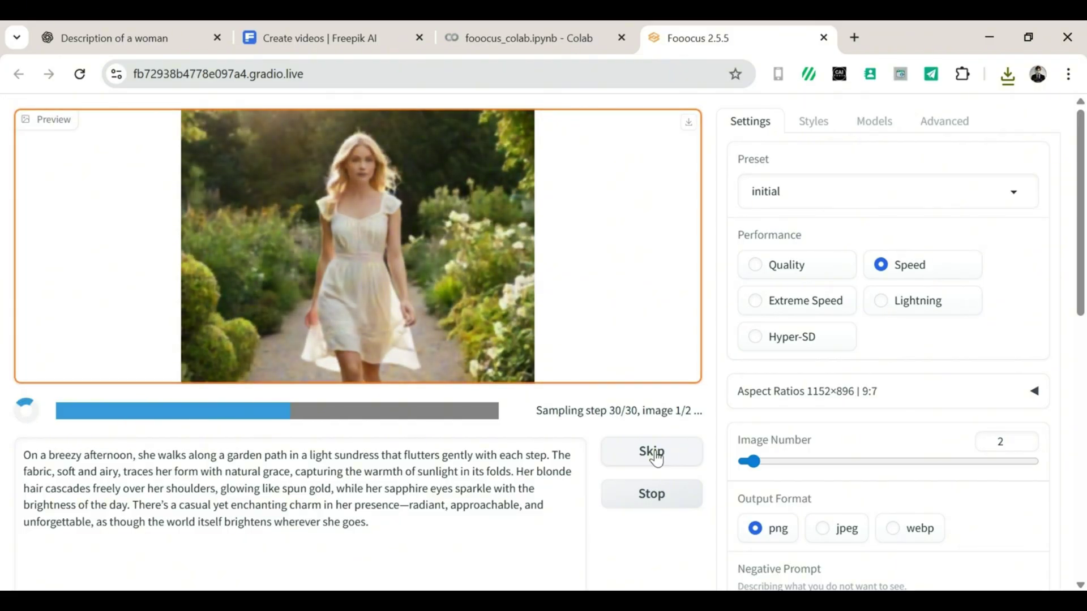
left_click(670, 123)
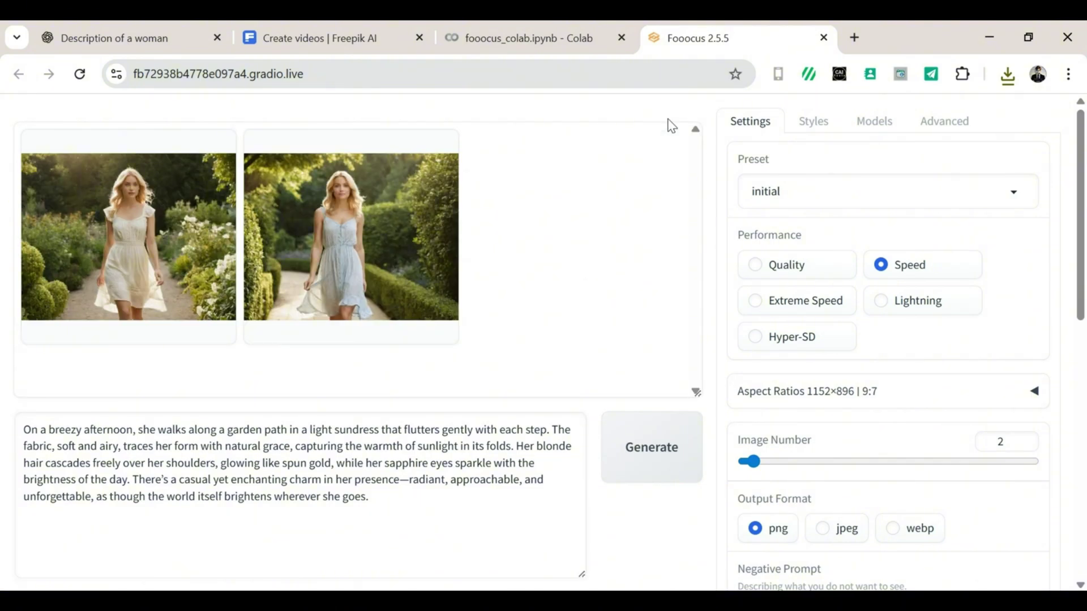
left_click(377, 247)
left_click(670, 134)
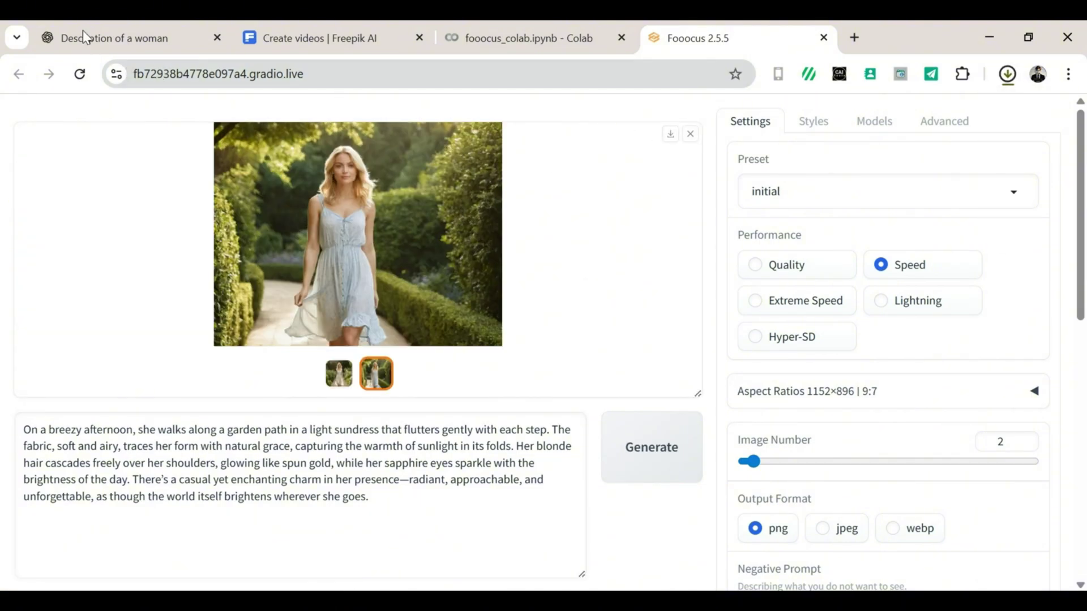
Replace the Fooocus prompt with ChatGPT's "She lifts her phone" tank top selfie prompt and generate the images
key("ctrl+1")
scroll(812, 277, "down", 15)
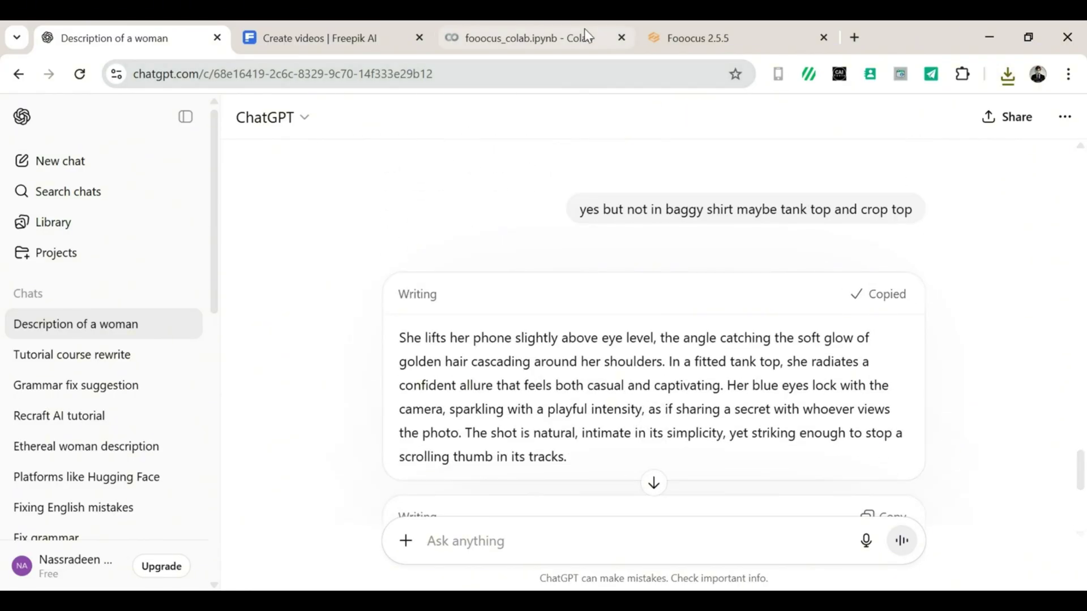
key("ctrl+4")
key("ctrl+a")
key("ctrl+v")
left_click(651, 447)
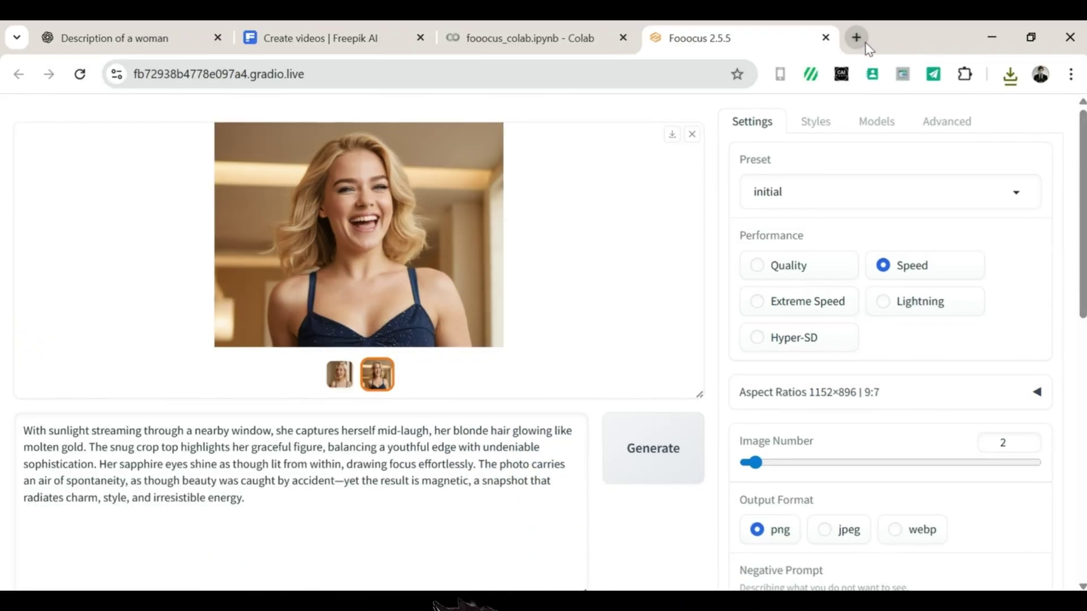
Open magi.sand.ai in a new browser tab and sign in to Magi with the Google account
left_click(855, 39)
type("mago")
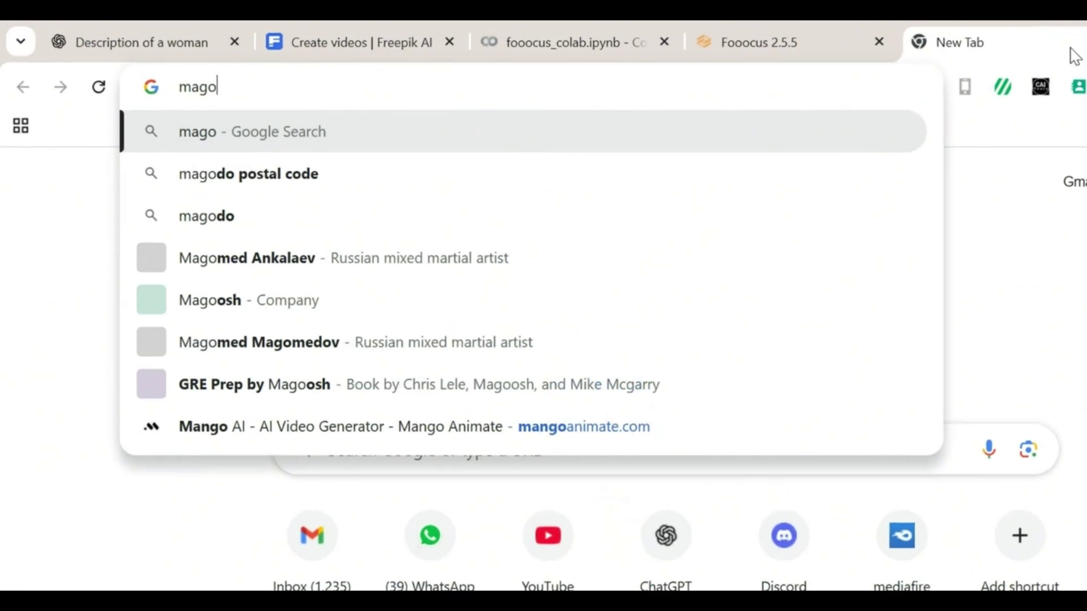
key("BackSpace")
type("i.sand.ai")
key("Return")
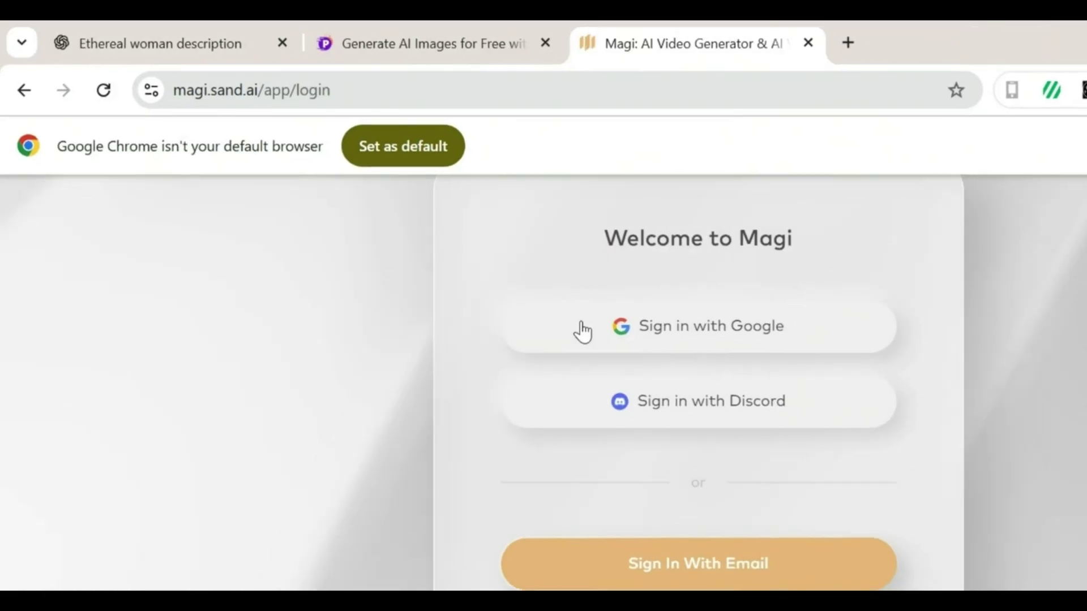
left_click(573, 325)
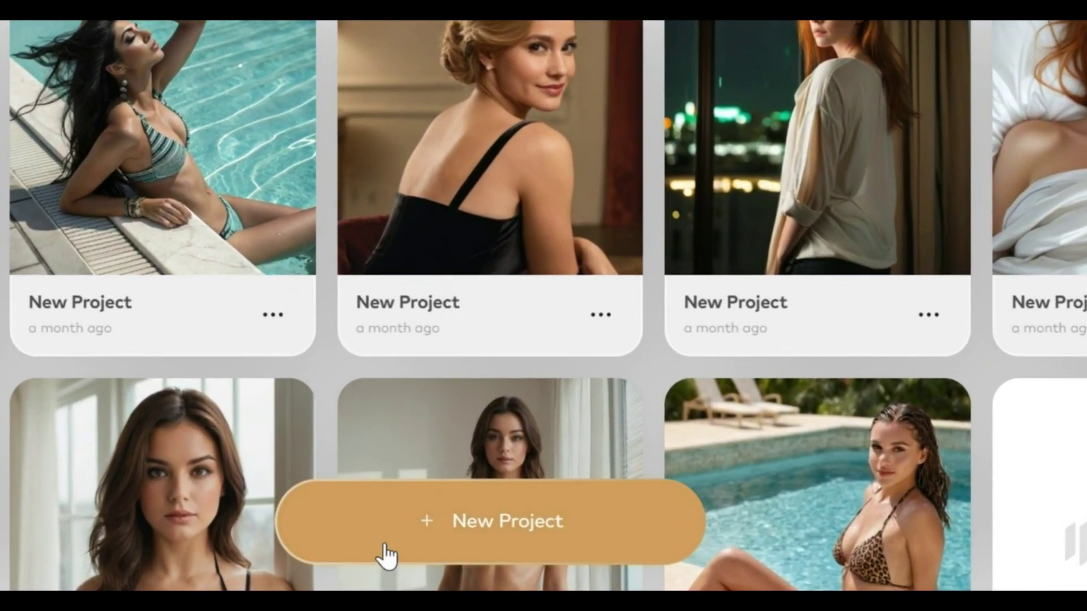
Create a new Magi project and upload the white bikini beach image from the device
left_click(387, 554)
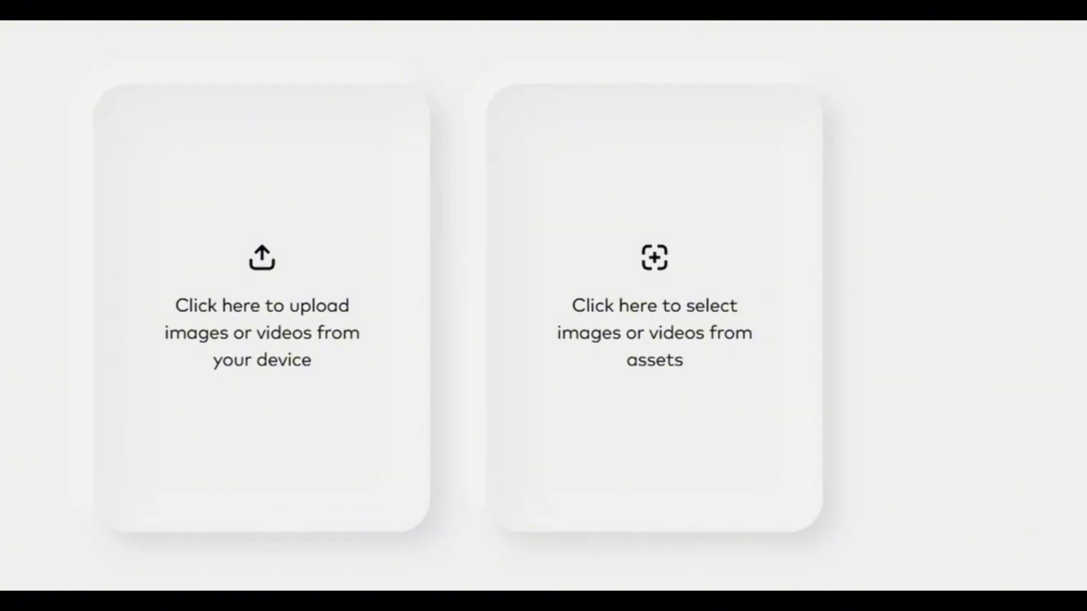
left_click(306, 368)
left_click_drag(655, 37, 658, 17)
mouse_move(538, 157)
left_mouse_down()
mouse_move(541, 91)
mouse_move(536, 168)
left_mouse_up()
double_click(206, 277)
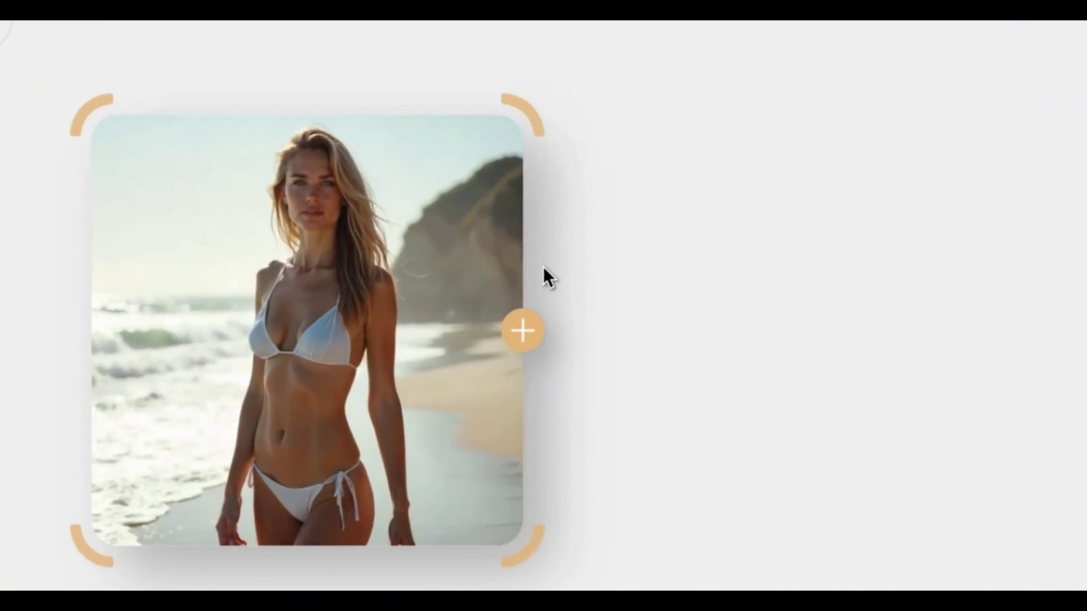
Add an Image to Video block to the beach image and generate it with the prompt "breeze blows and she smiles"
left_click(522, 331)
type("breeze blows and she smiles")
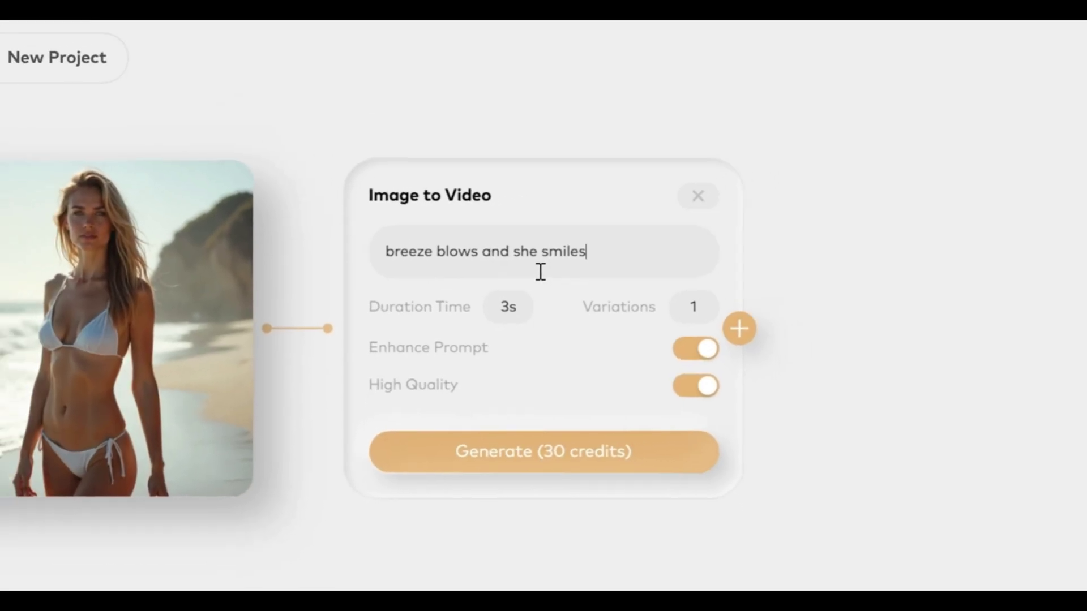
left_click(540, 448)
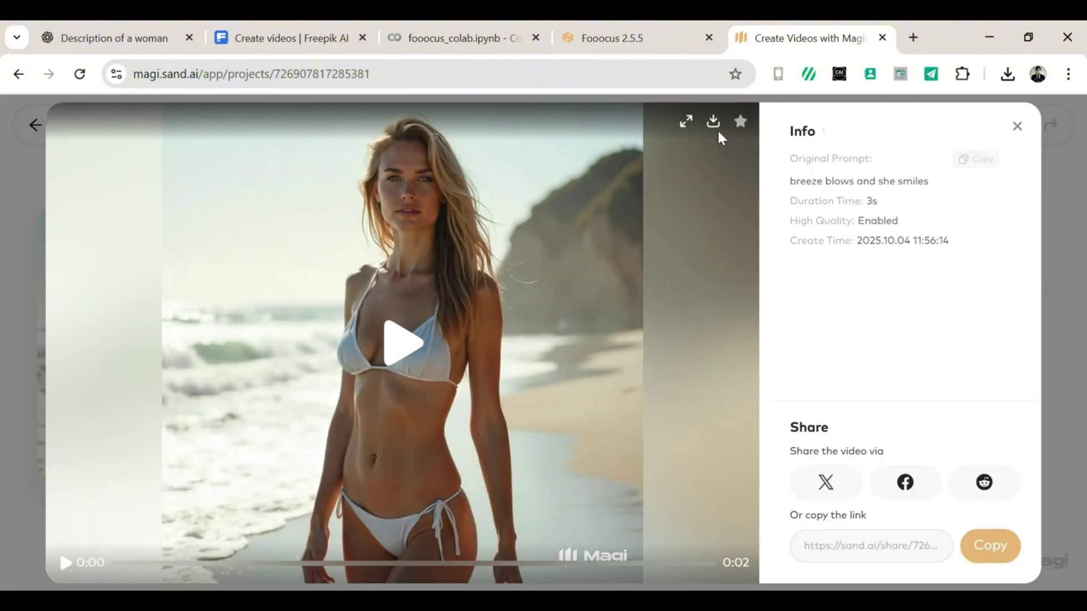
Play the generated beach video, download it and close its preview
left_click(540, 432)
left_click(404, 382)
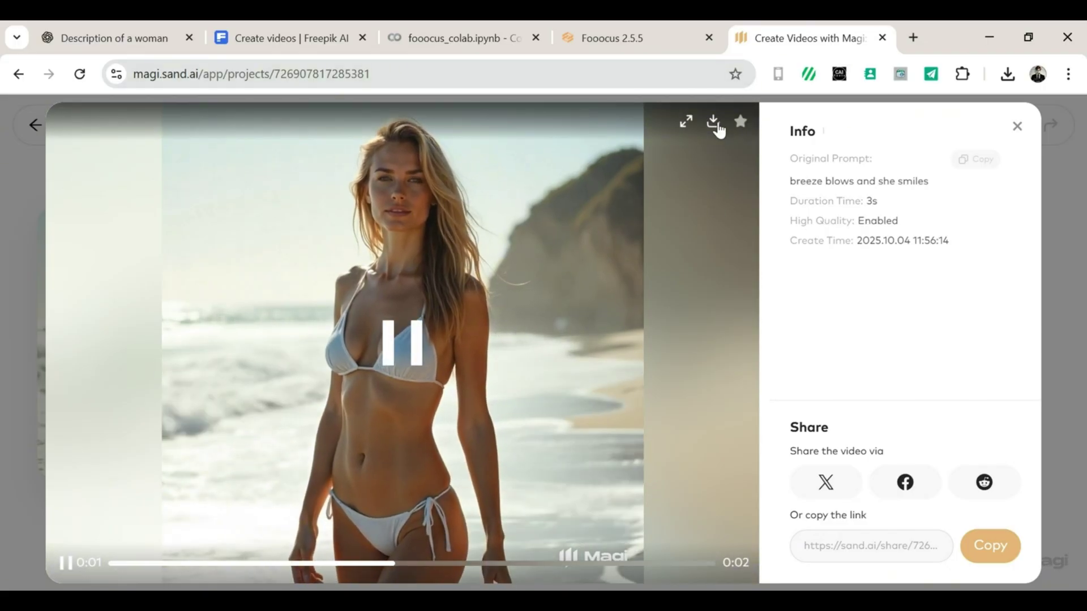
left_click(714, 123)
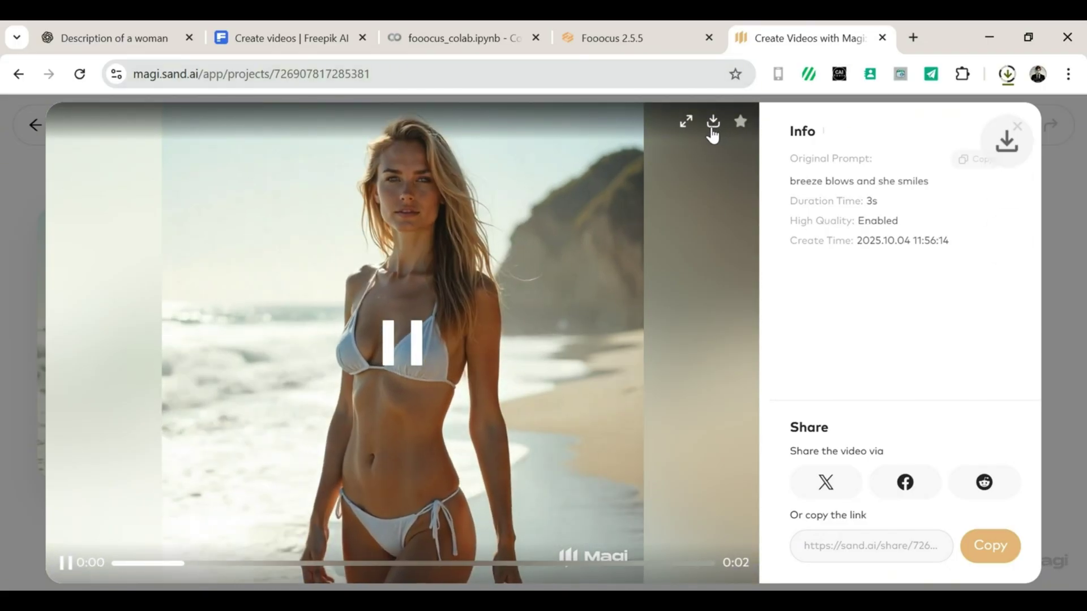
left_click(1017, 125)
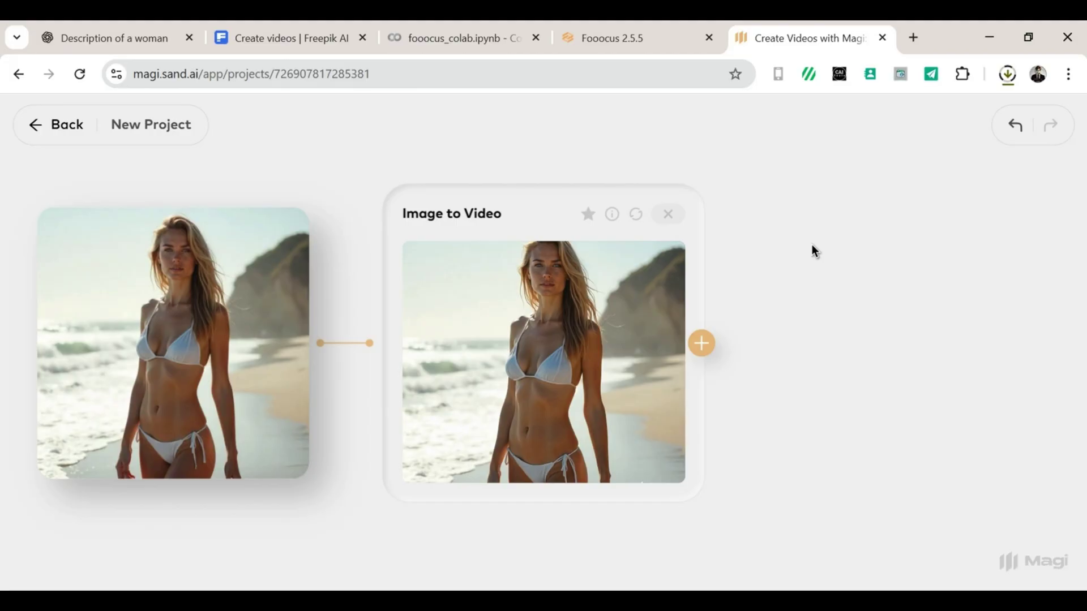
Add the orange dress image to the project and generate a video from it with the prompt "breeze blows her hair and dress"
scroll(807, 277, "right", 2)
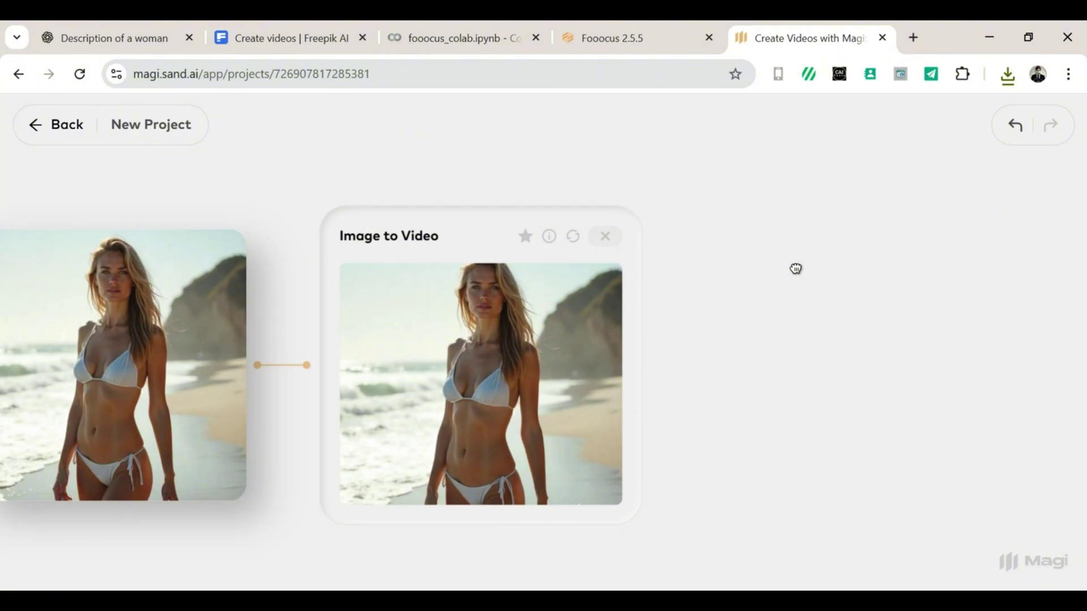
left_click(797, 276)
left_click(817, 299)
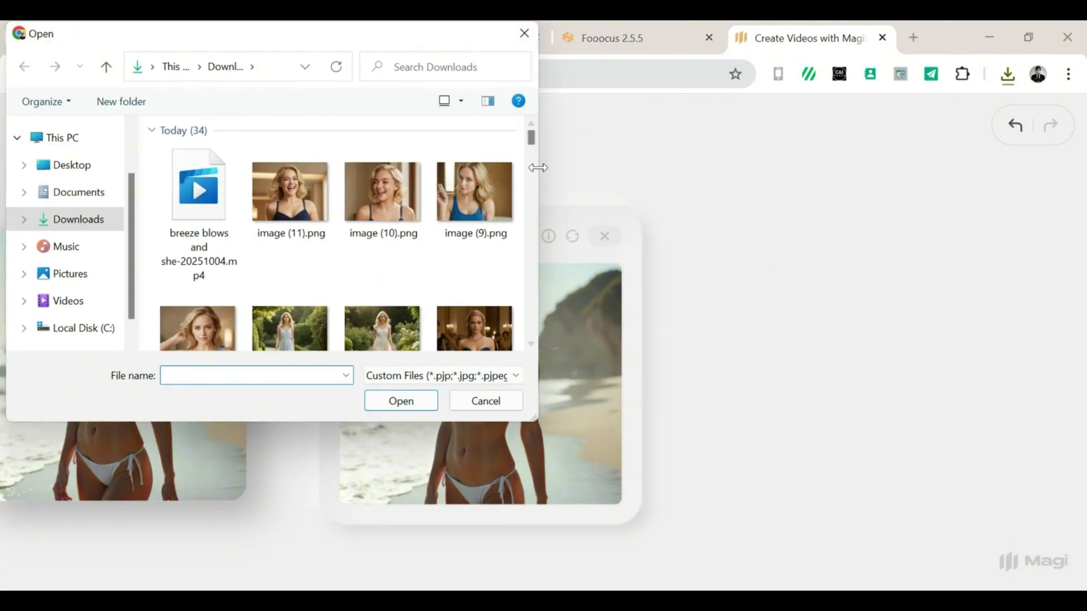
scroll(536, 161, "down", 5)
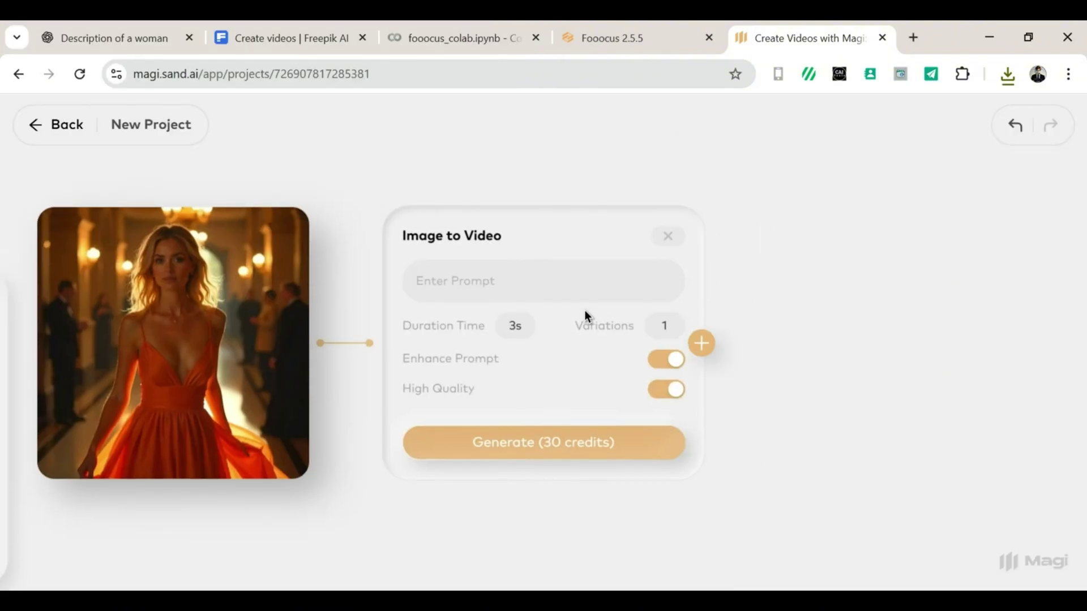
type("breeze blows her hair and dress")
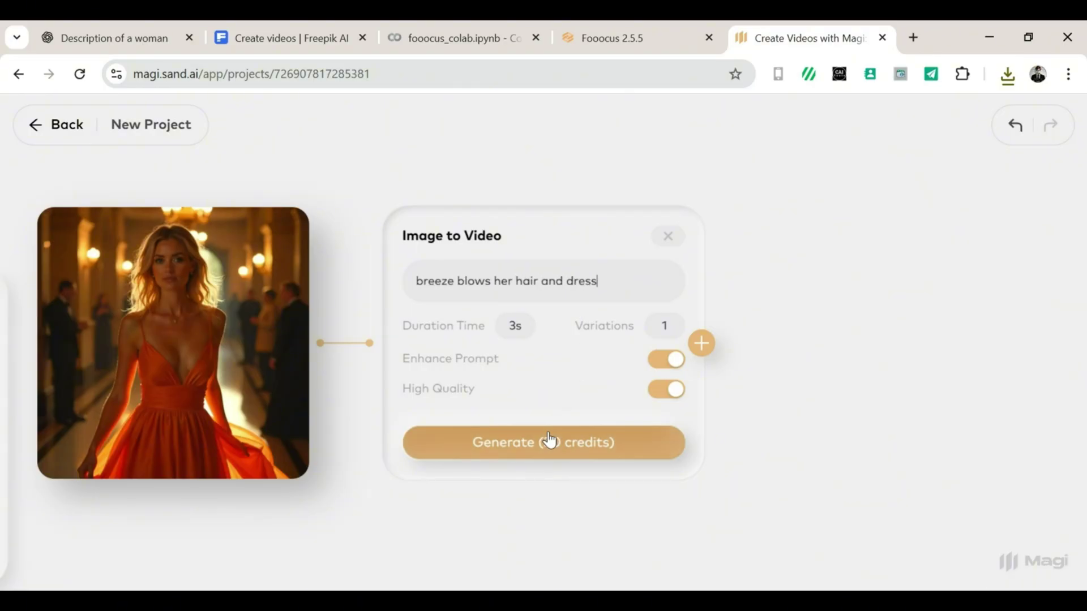
left_click(549, 441)
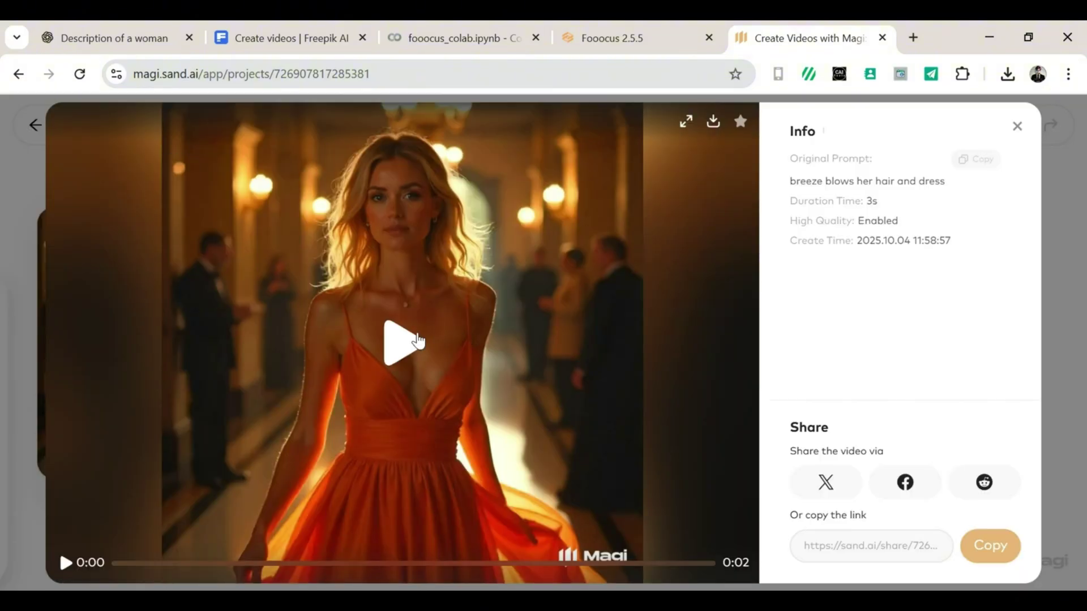
Play the generated orange dress video, download it and close its preview
left_click(418, 341)
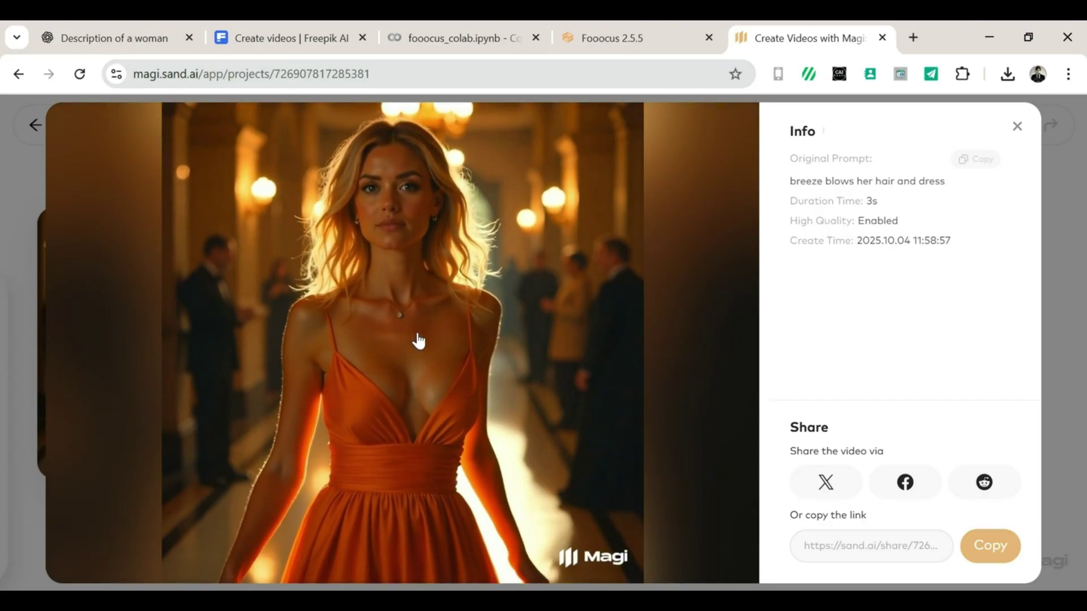
mouse_move(591, 165)
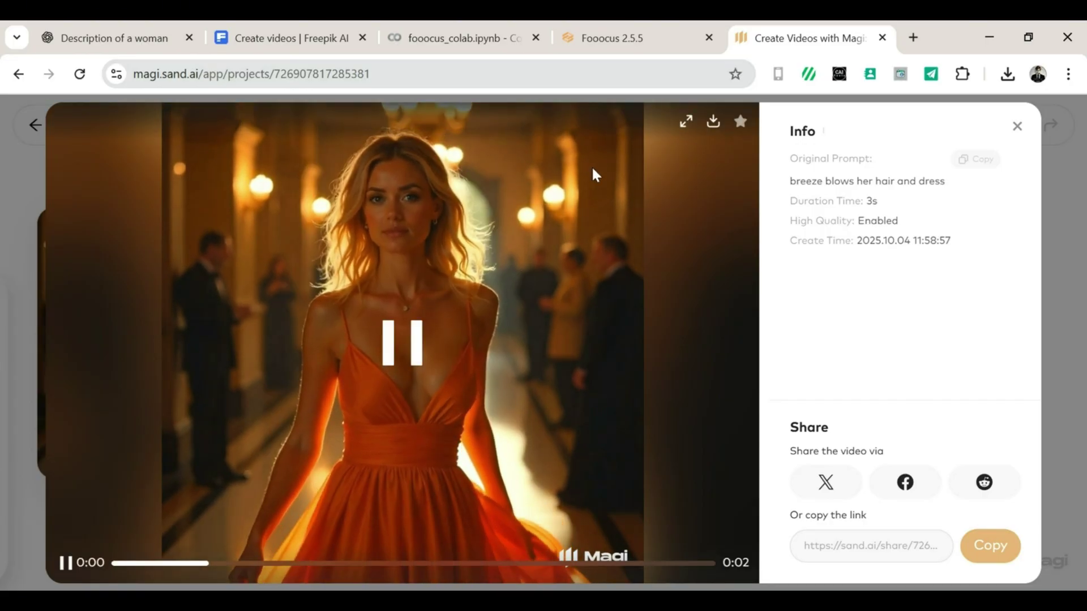
left_click(713, 122)
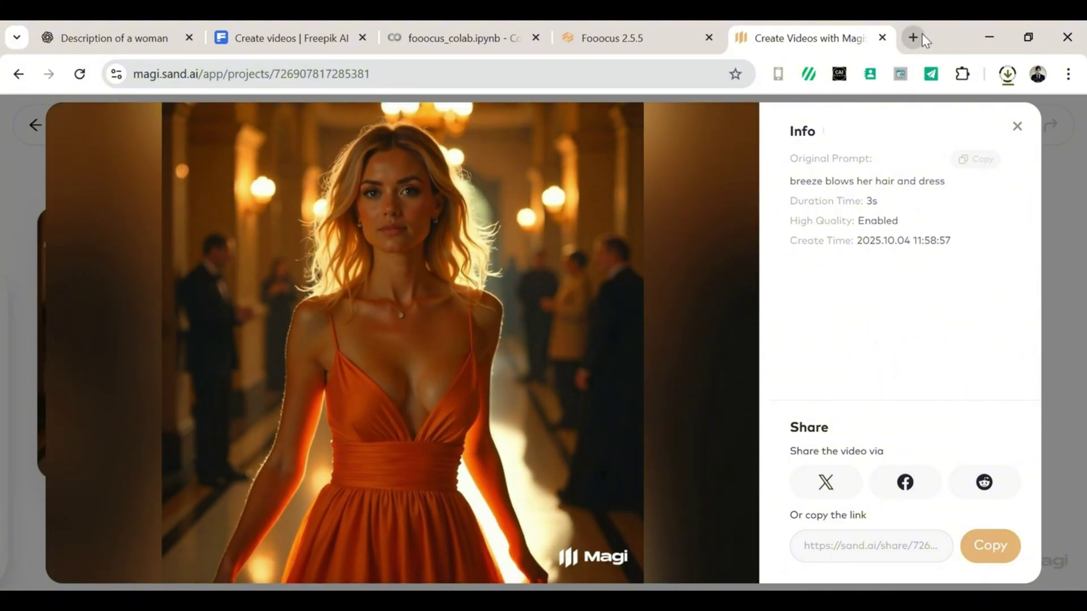
key("Escape")
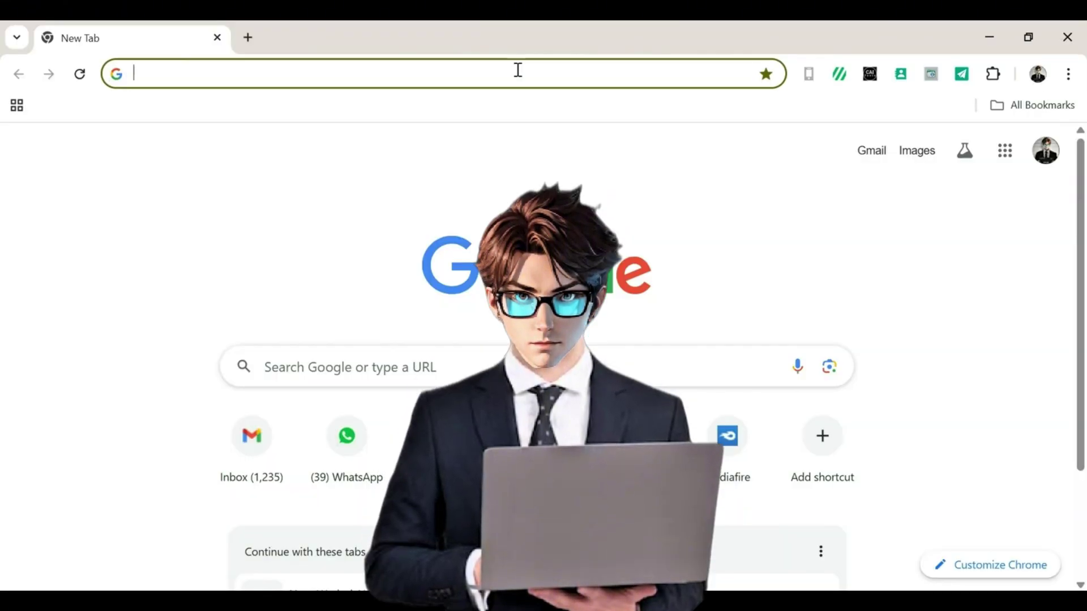
Search the web for "fanvue" and open the Fanvue website from the results
left_click(519, 70)
type("fanvue")
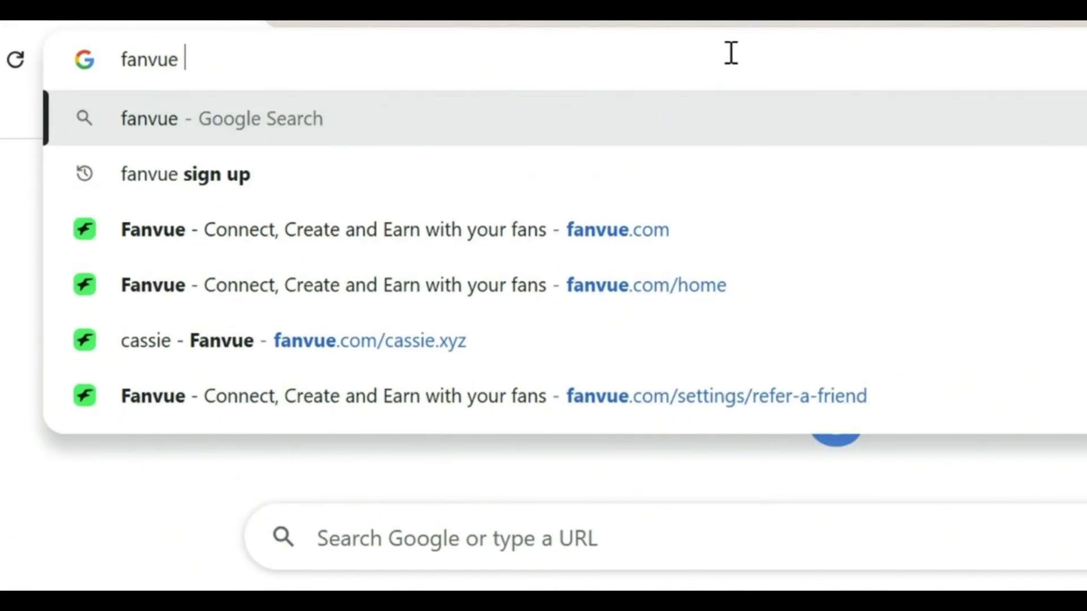
key("Return")
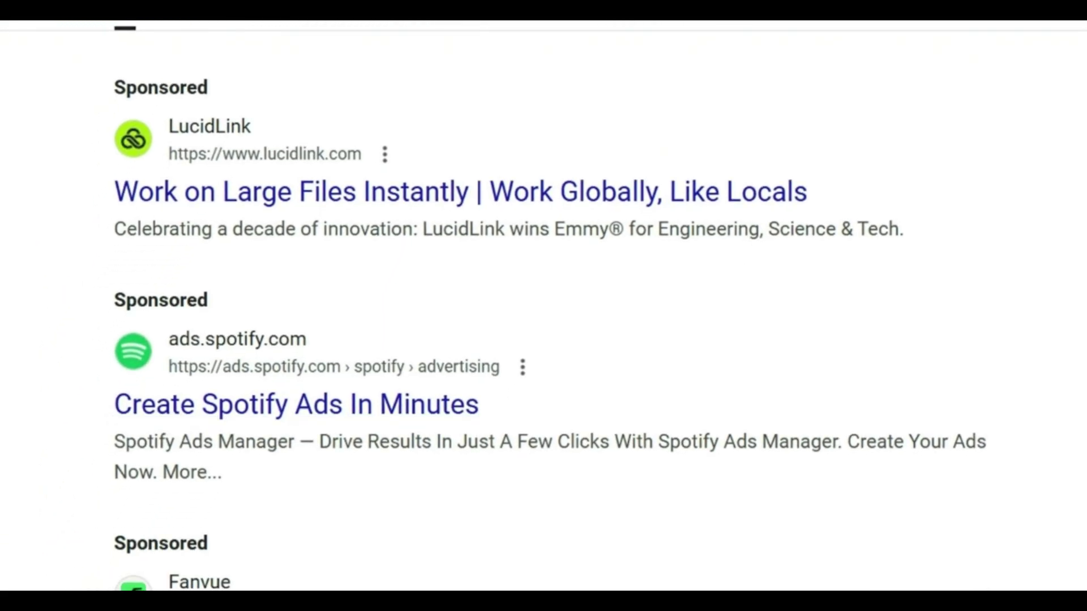
scroll(544, 306, "down", 5)
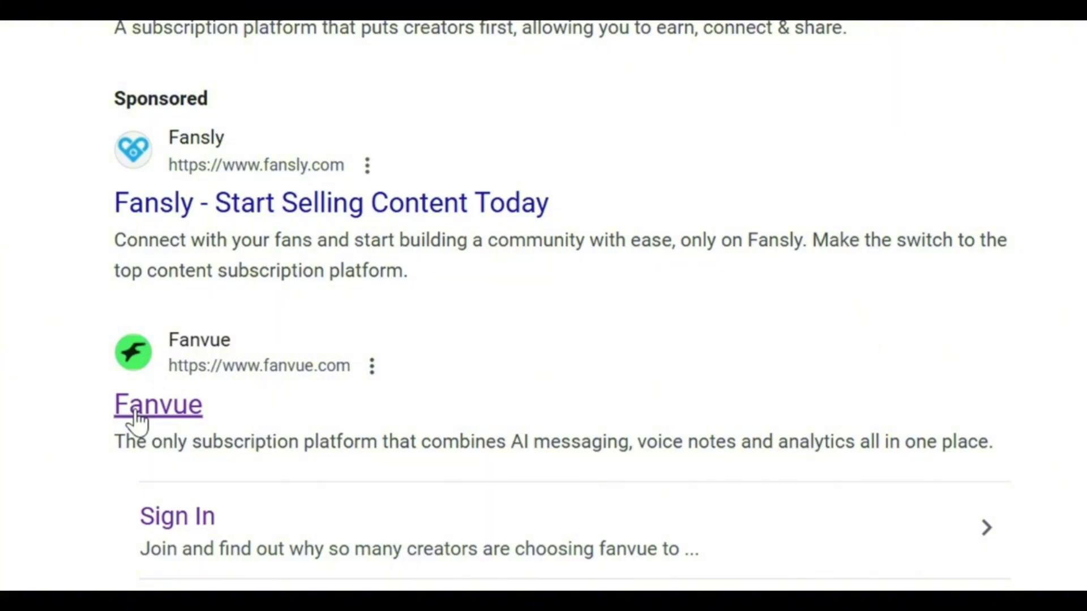
left_click(135, 409)
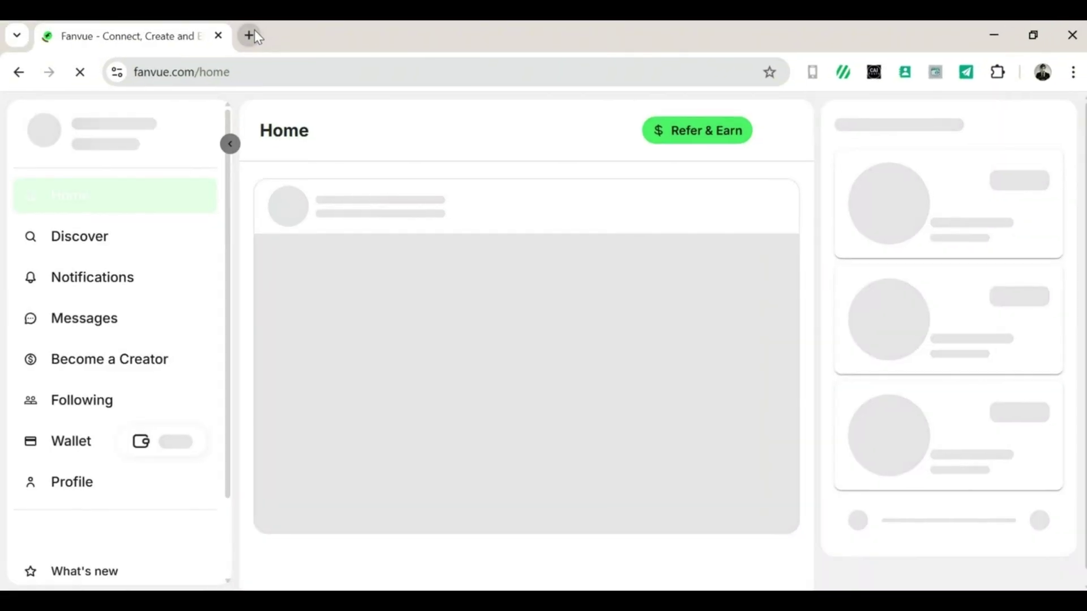
left_click(251, 33)
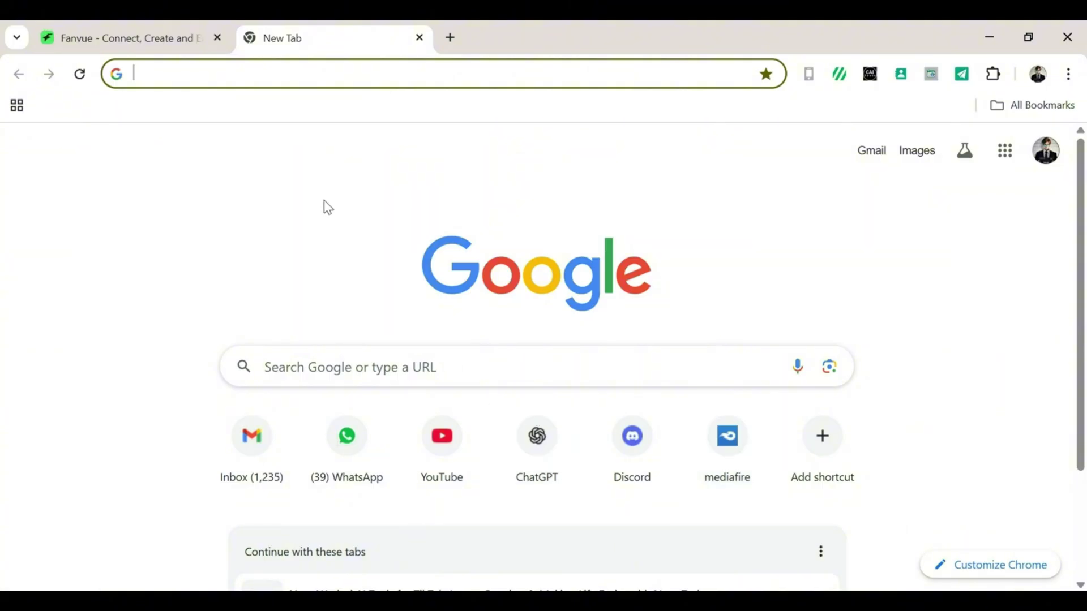
left_click(120, 24)
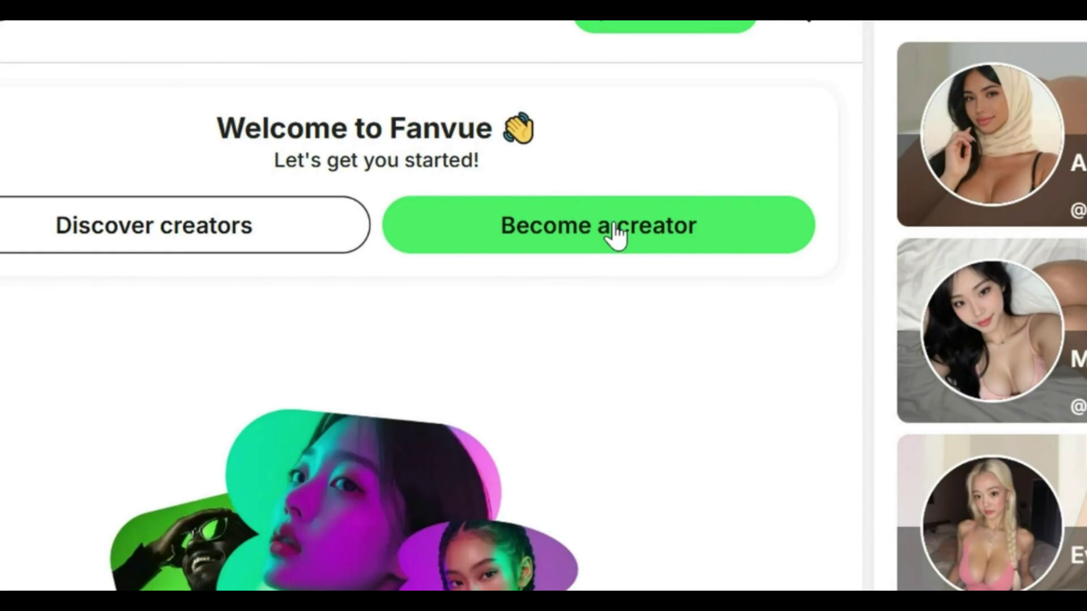
Start the Fanvue creator onboarding without a referral code and confirm United States of America as the country of residency
left_click(615, 229)
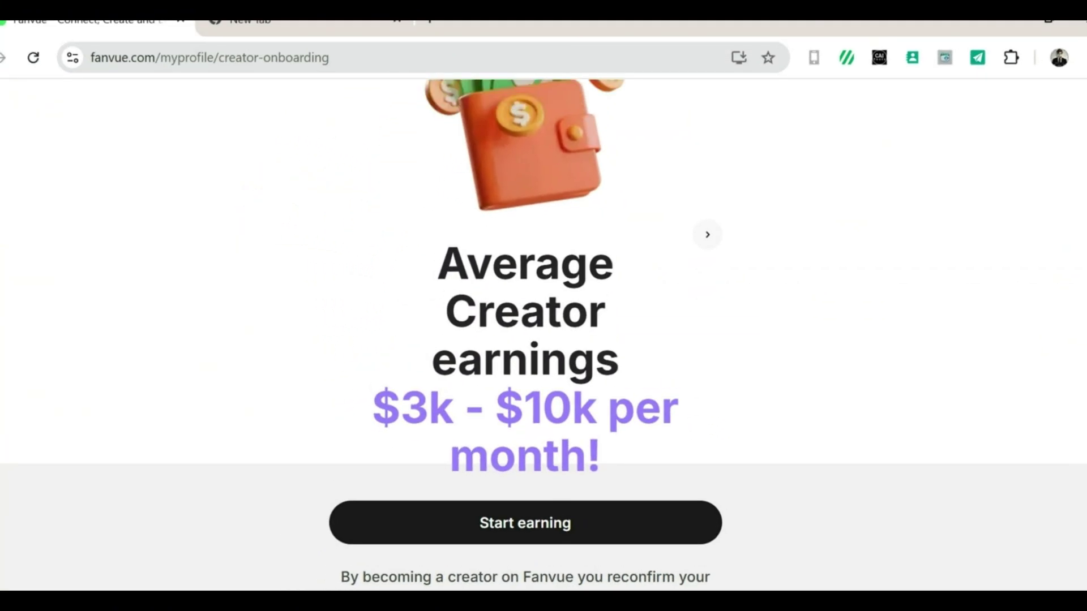
scroll(1065, 238, "down", 3)
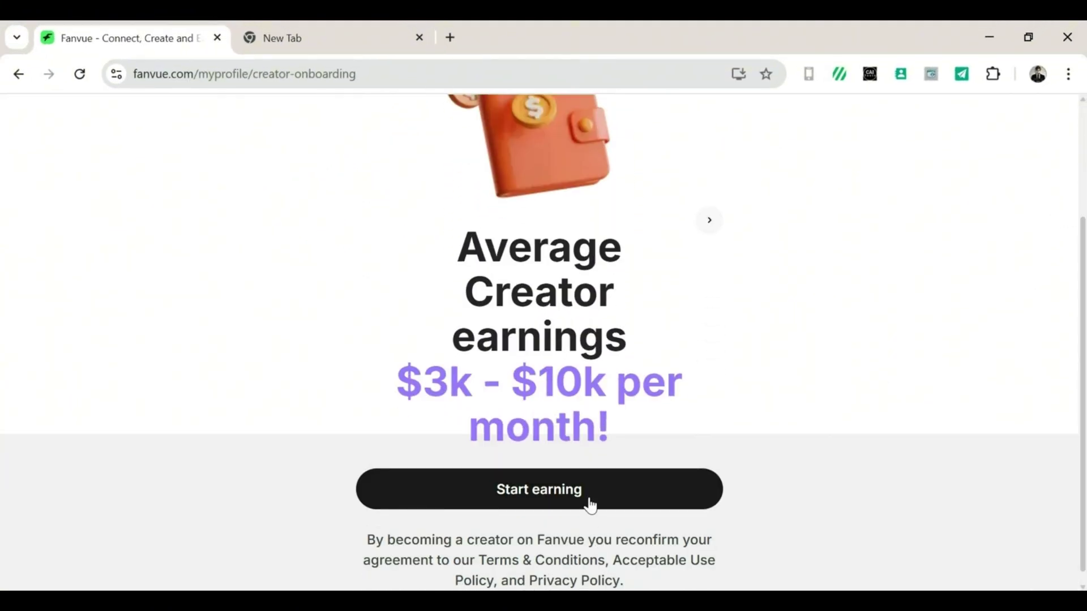
left_click(589, 504)
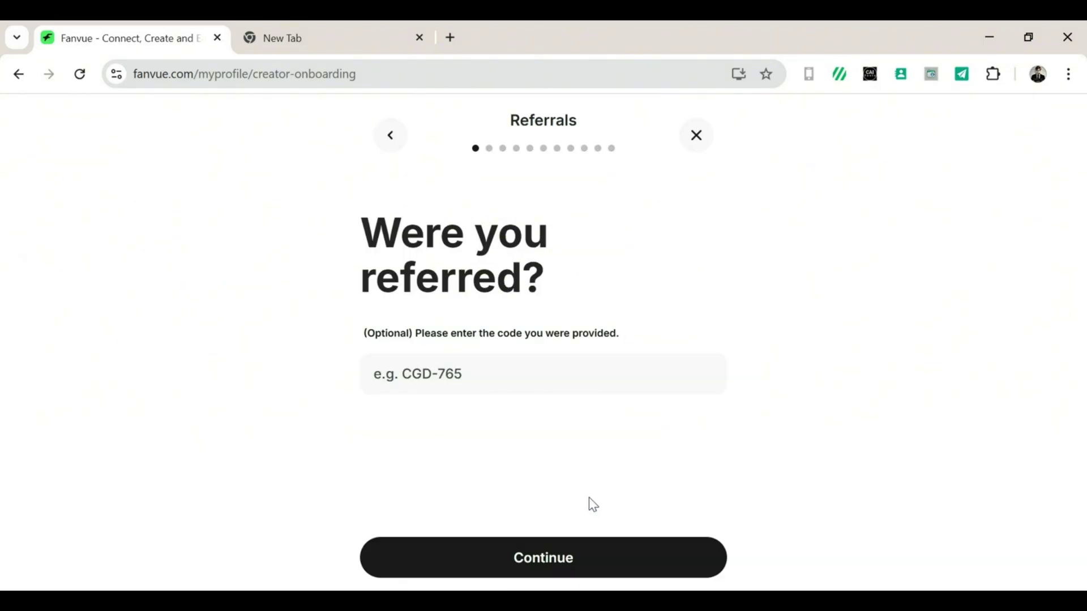
left_click(558, 556)
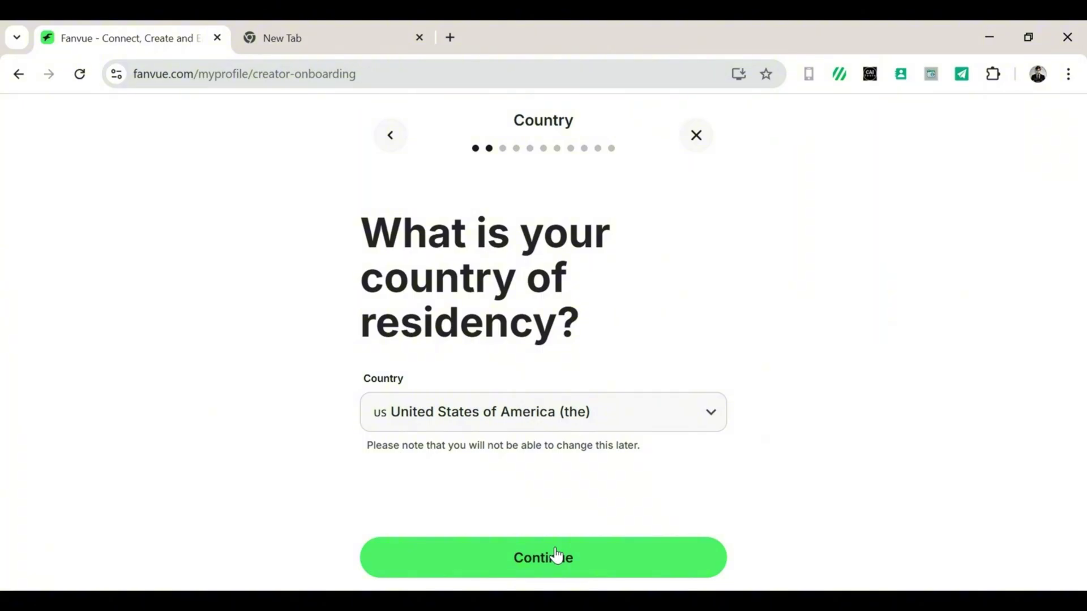
left_click(557, 557)
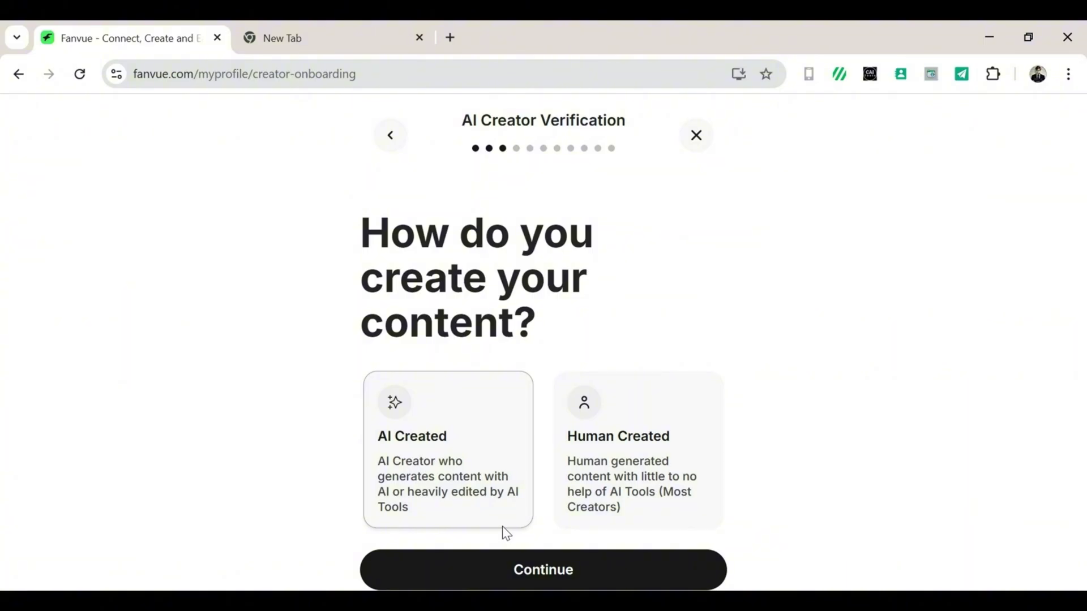
Declare the content as AI Created and continue the creator verification
left_click(667, 436)
left_click(532, 468)
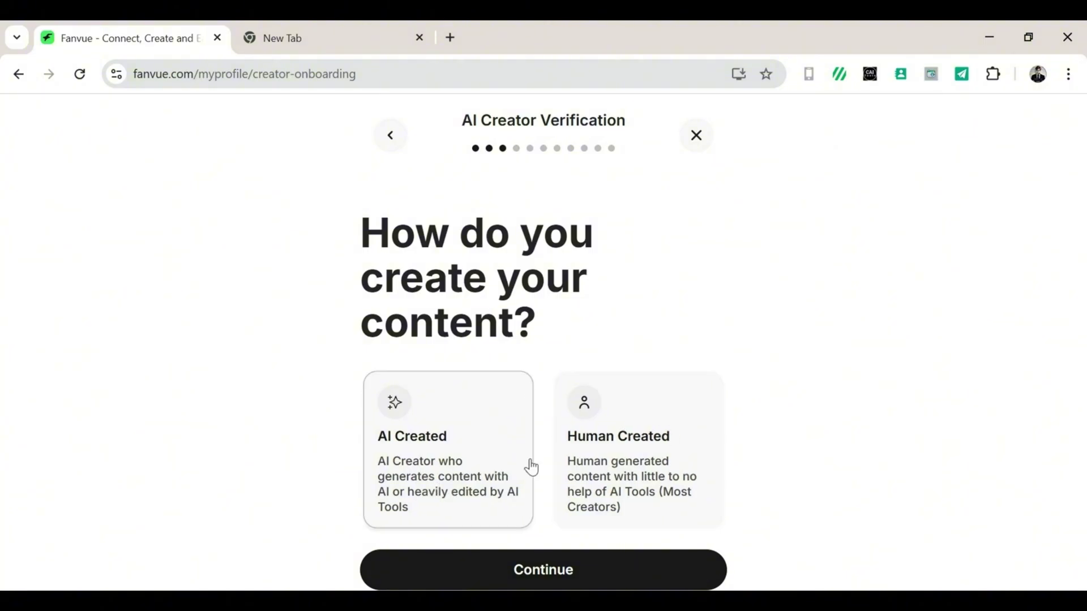
left_click(522, 566)
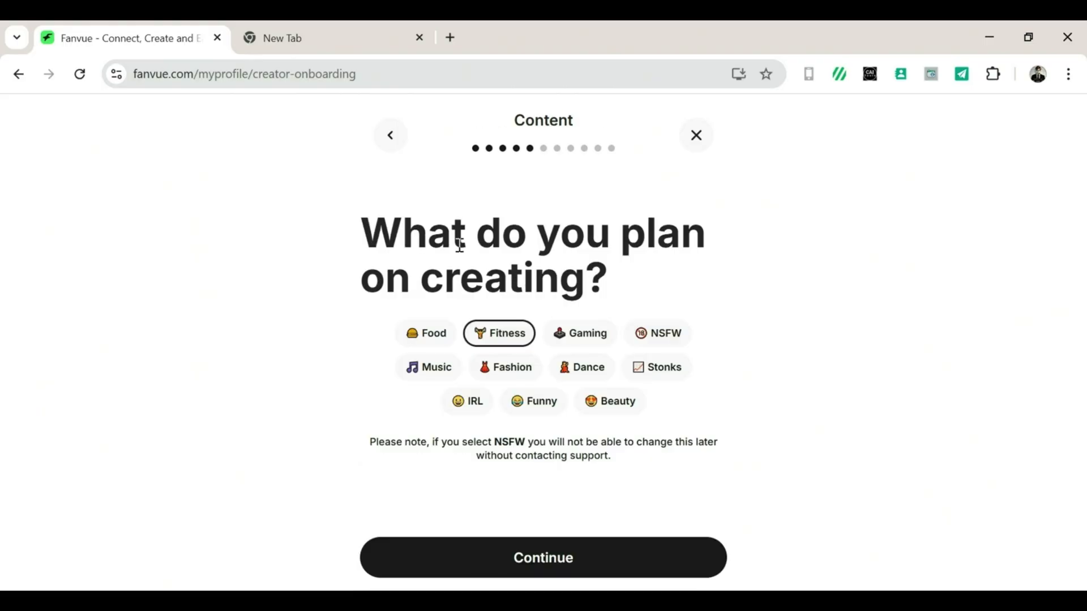
Choose Fitness as the planned content category and keep Female as the gender
left_click(444, 333)
left_click(655, 332)
left_click(529, 341)
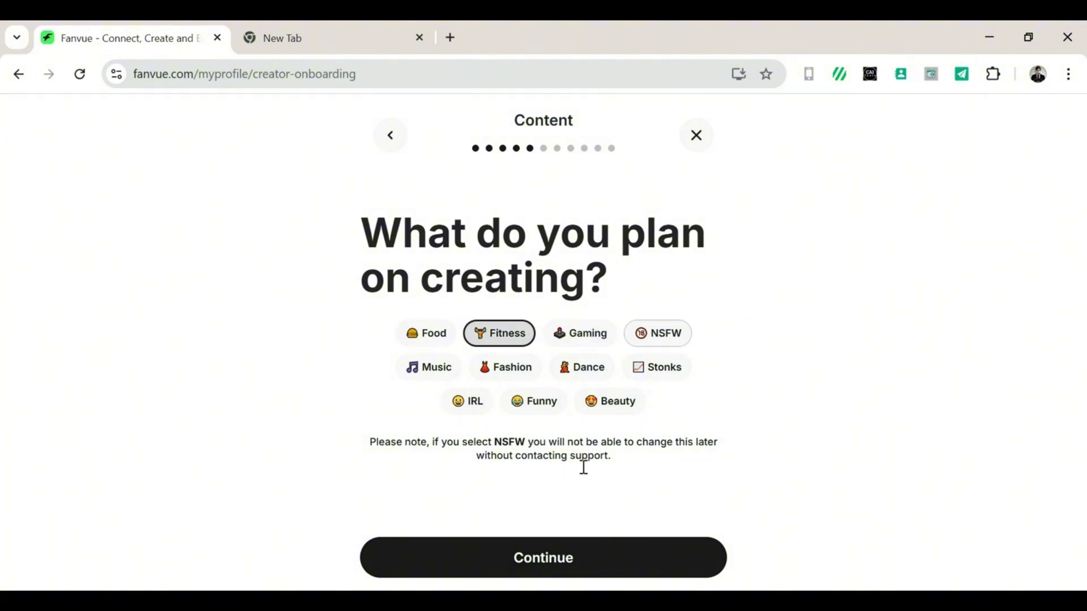
left_click(570, 556)
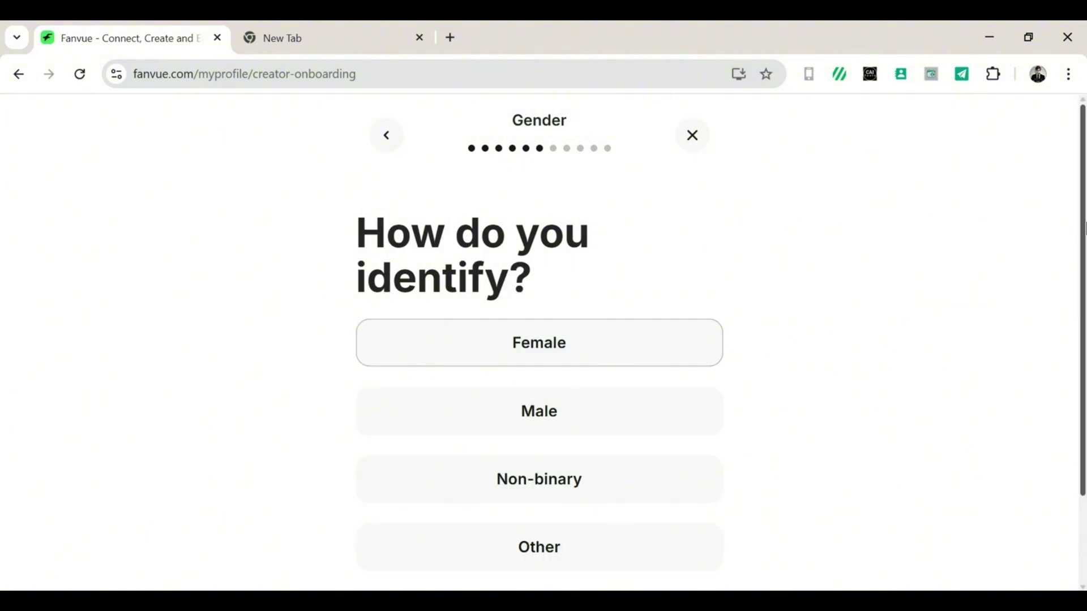
scroll(1074, 266, "down", 2)
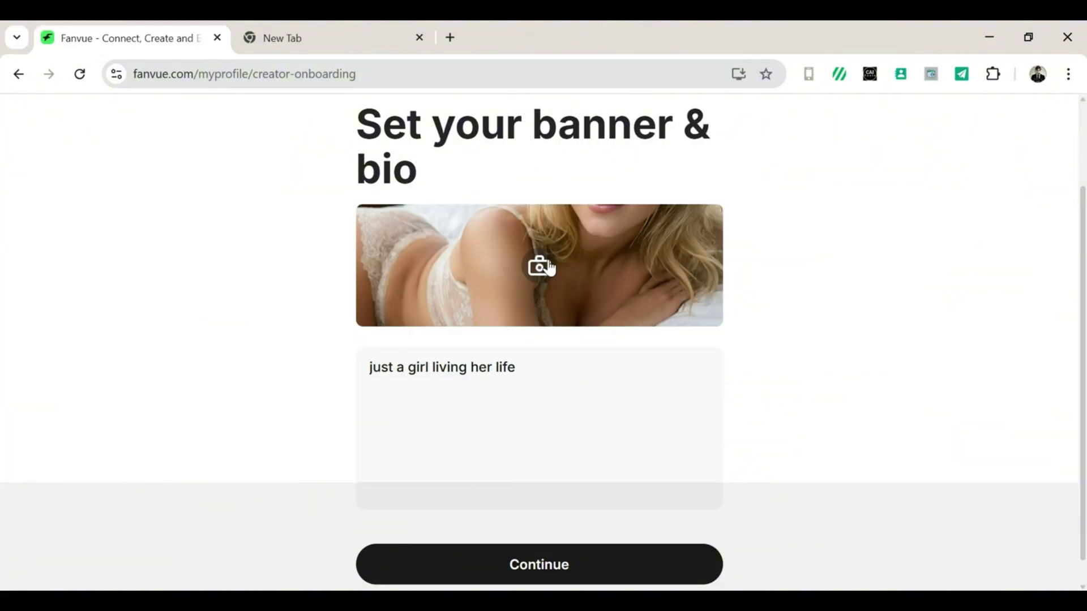
Replace the profile banner with the red dress image and accept a monthly subscription price of $5
left_click(543, 264)
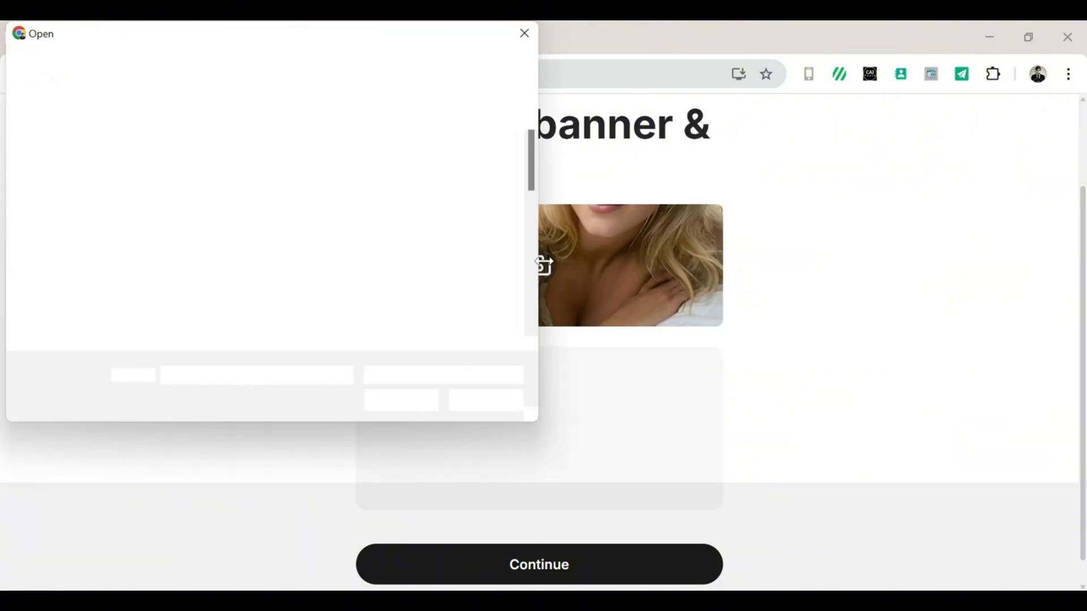
double_click(198, 165)
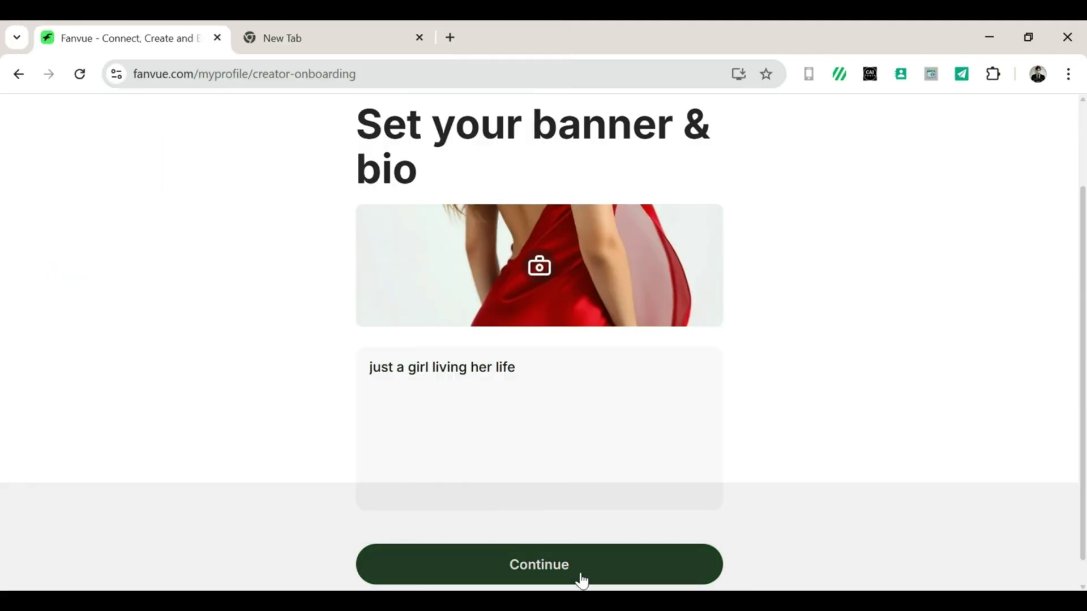
left_click(559, 580)
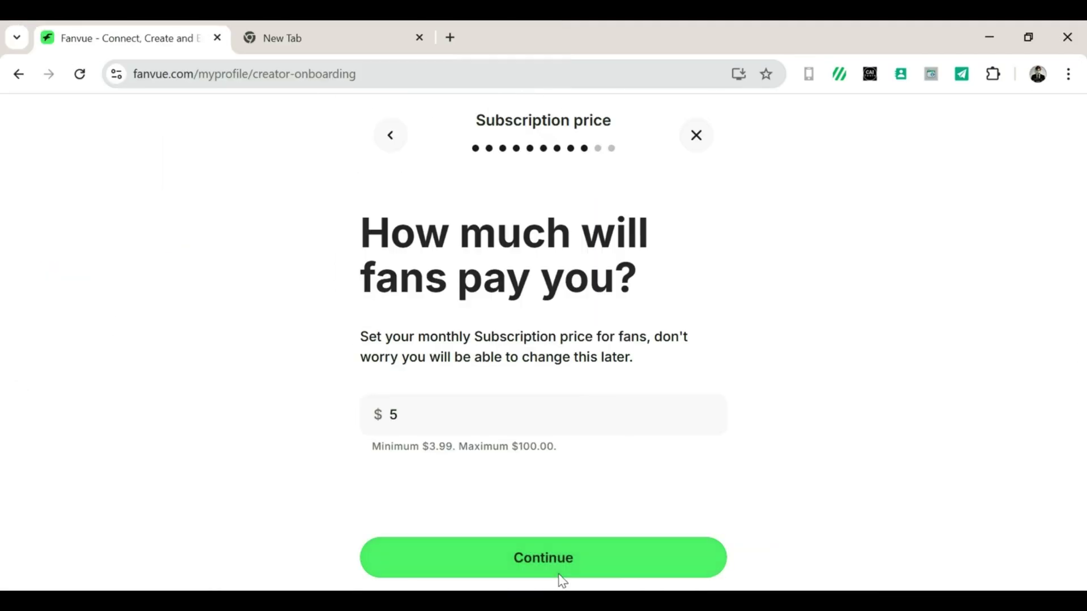
left_click(532, 550)
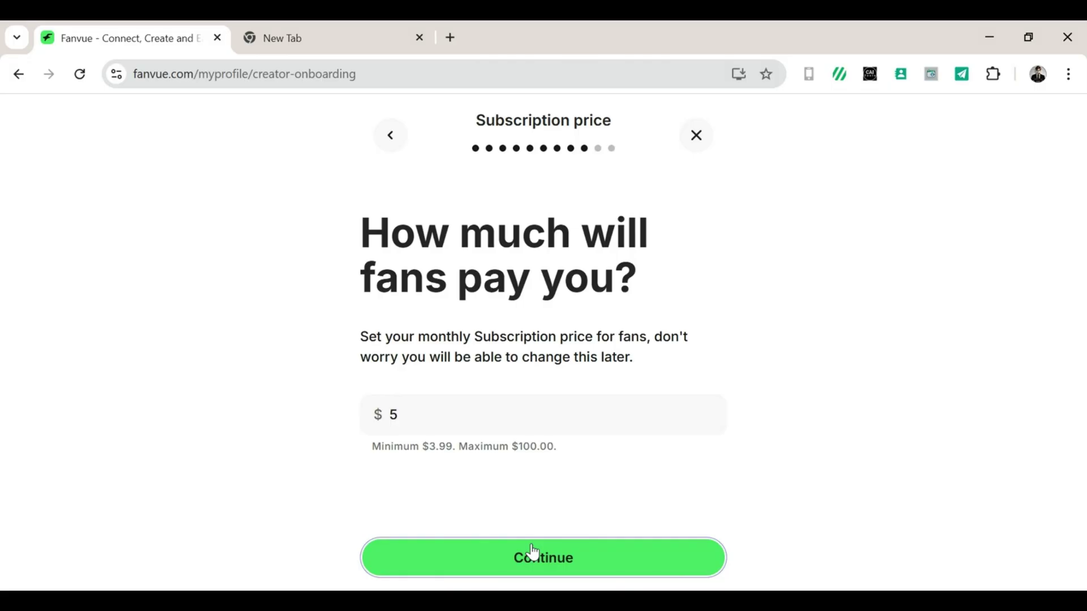
left_click(533, 551)
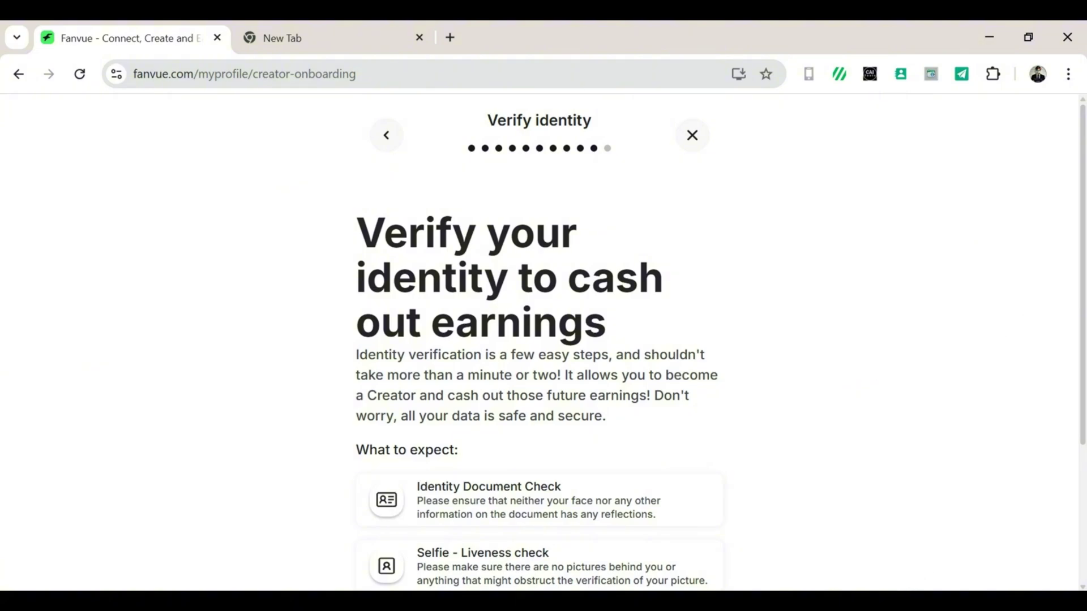
Proceed to the identity verification and look over the page for continuing on a phone by QR code
left_click(891, 601)
left_click(925, 542)
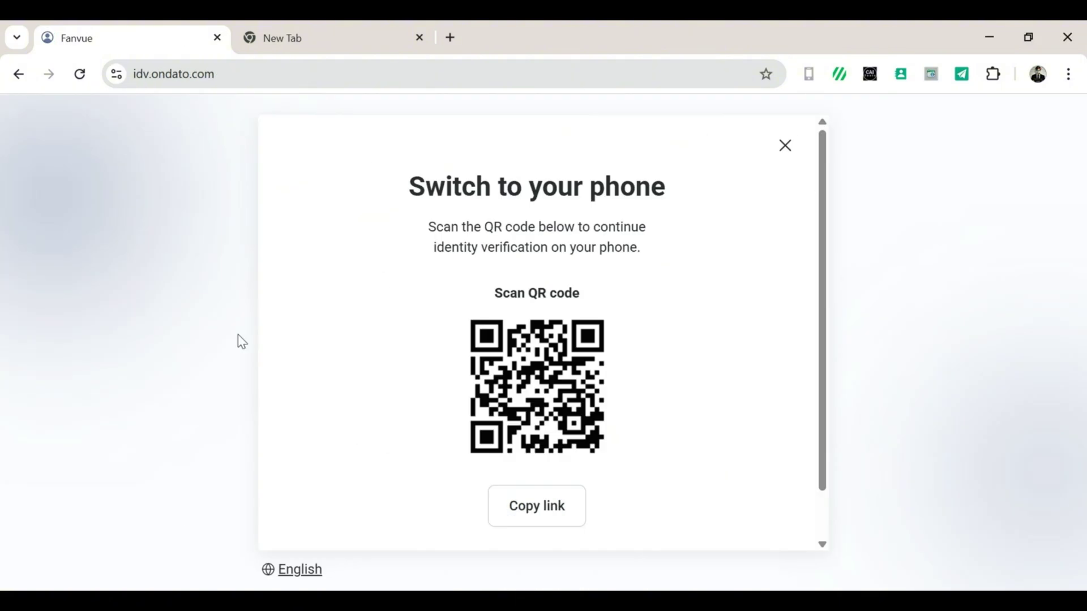
left_click_drag(825, 206, 825, 138)
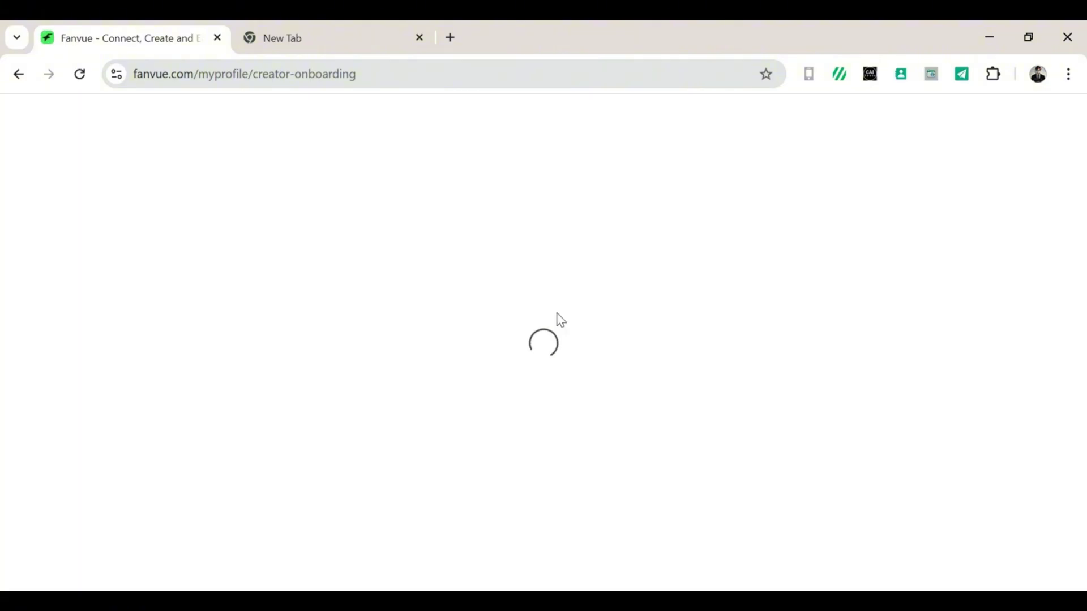
Open the account's own Fanvue profile page
left_click(34, 142)
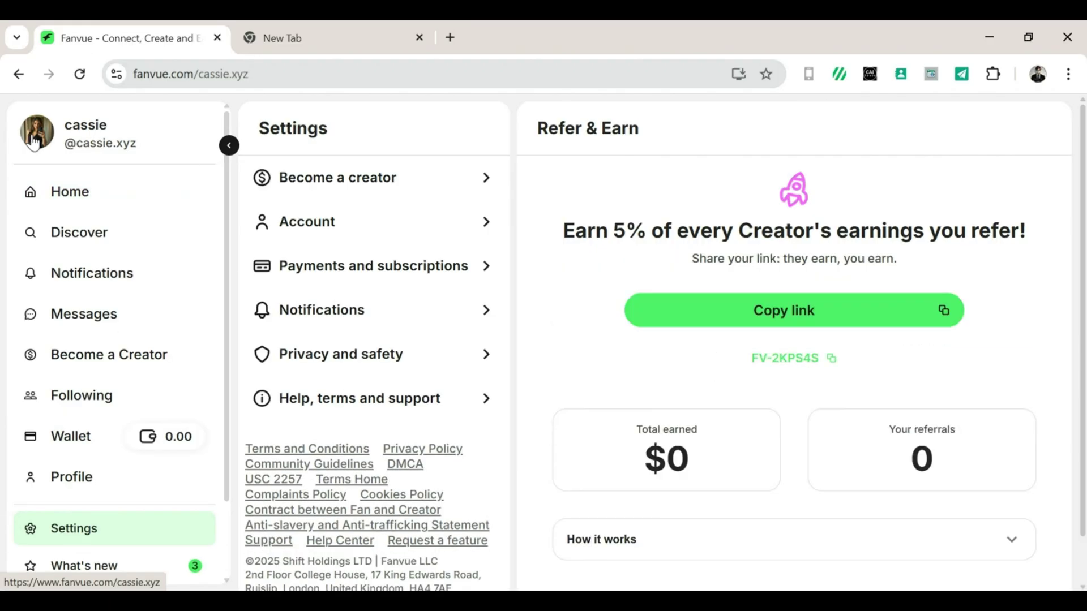
key("alt+Left")
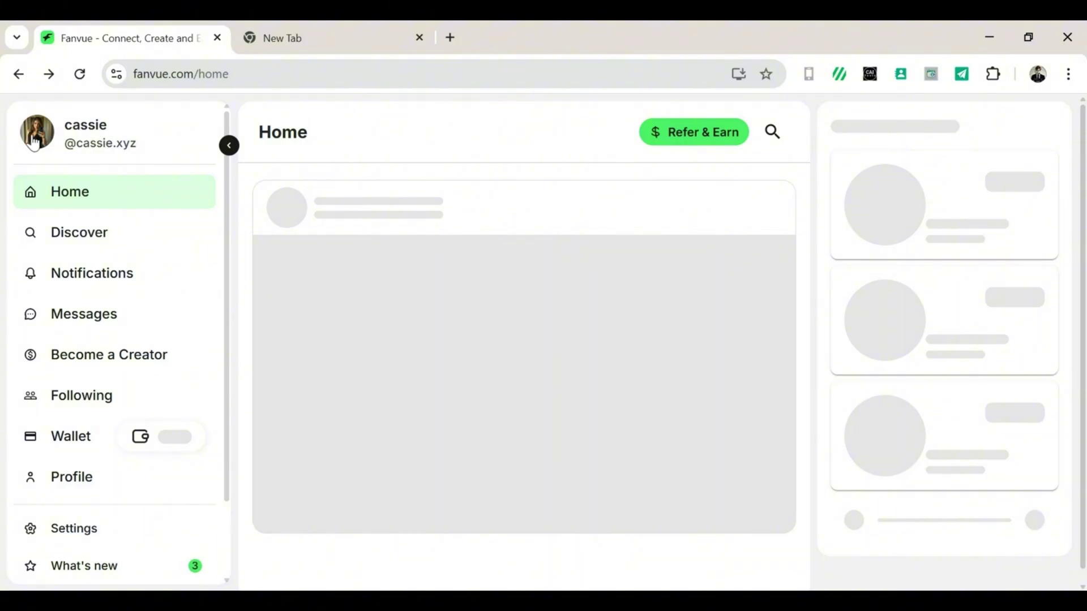
key("alt+Right")
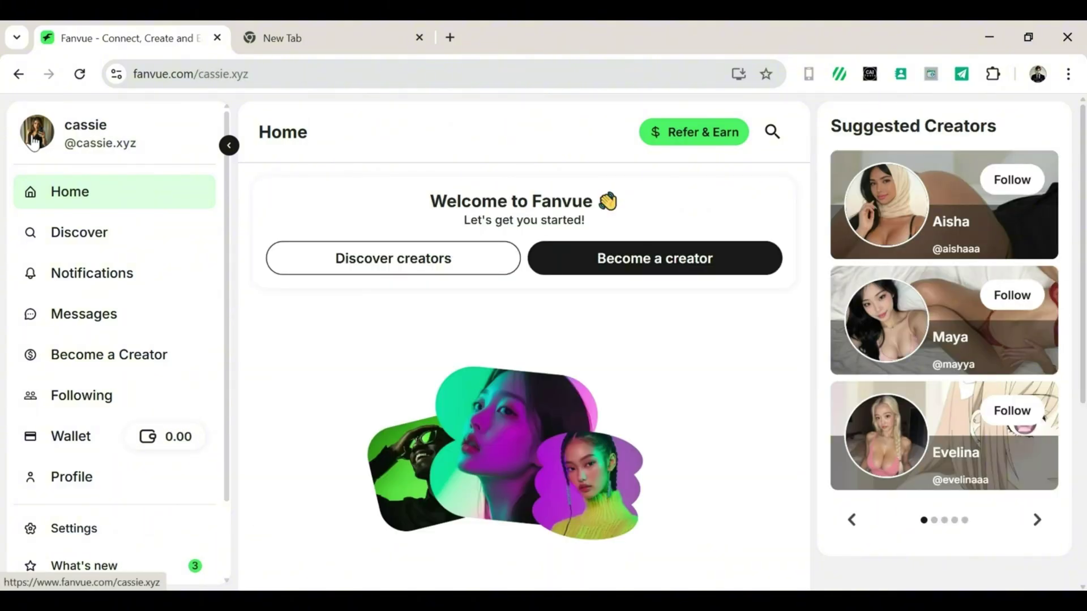